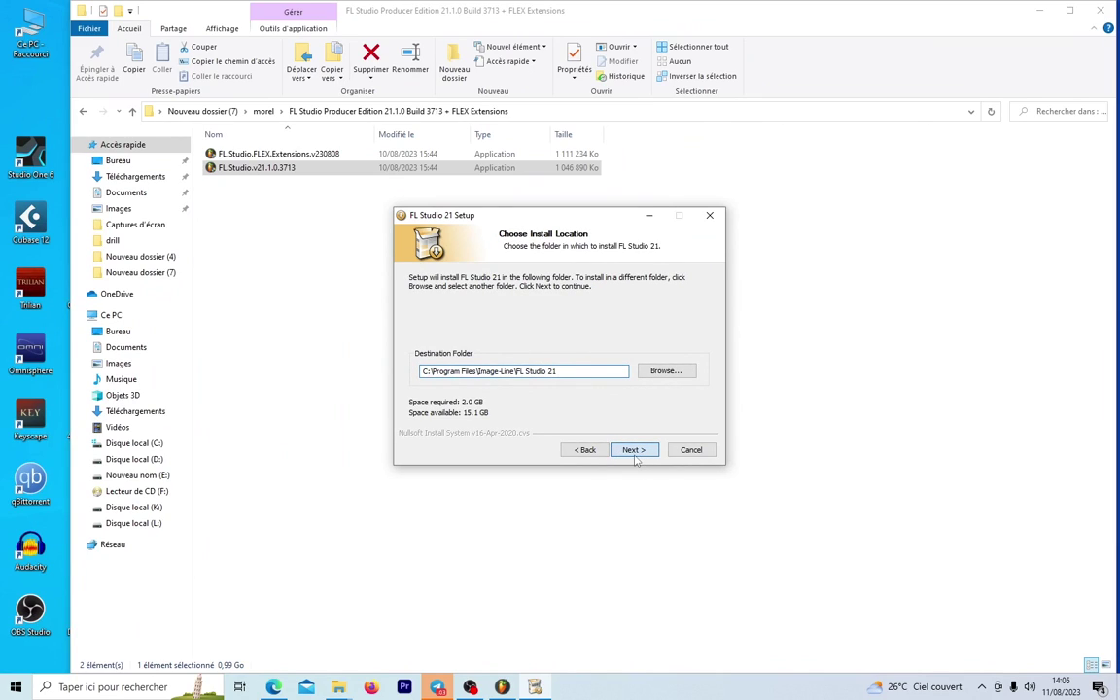
Install FL Studio 21 in C:\Program Files\Image-Line\FL Studio 21, finish the setup, and launch the program
left_click(635, 454)
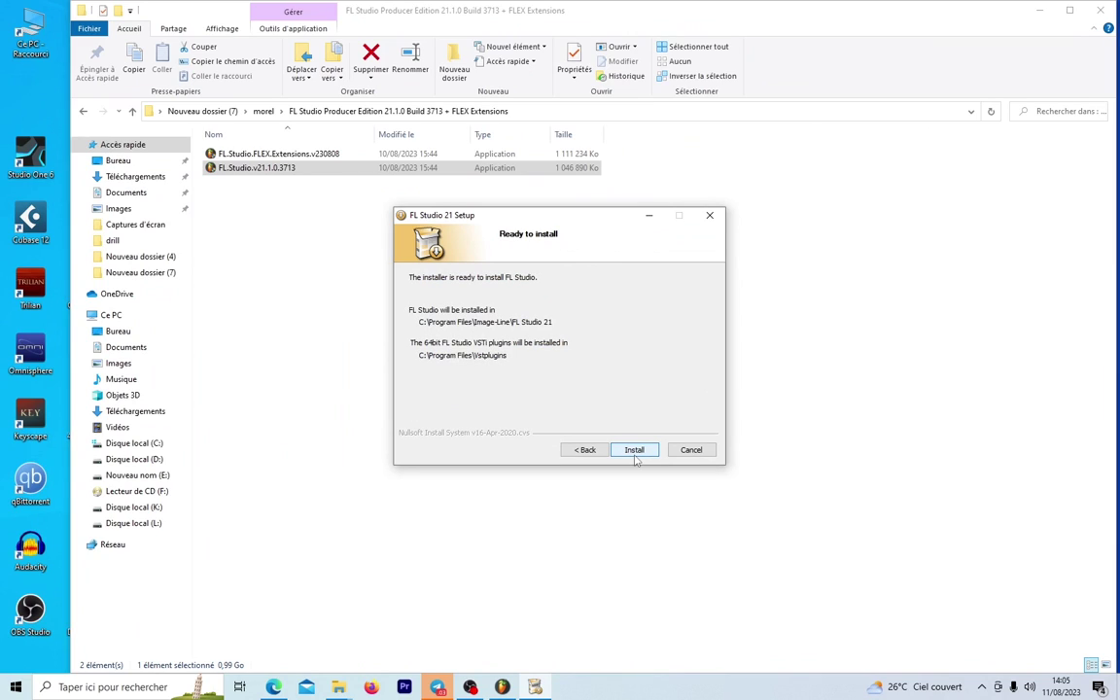
left_click(634, 454)
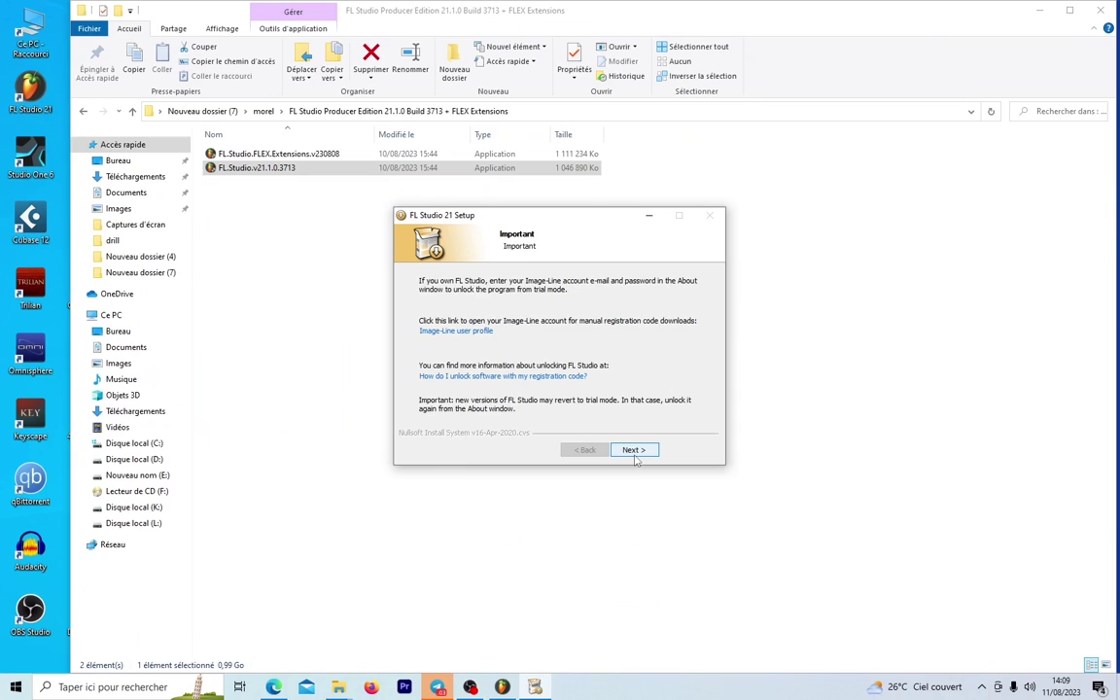
left_click(633, 450)
left_click(633, 450)
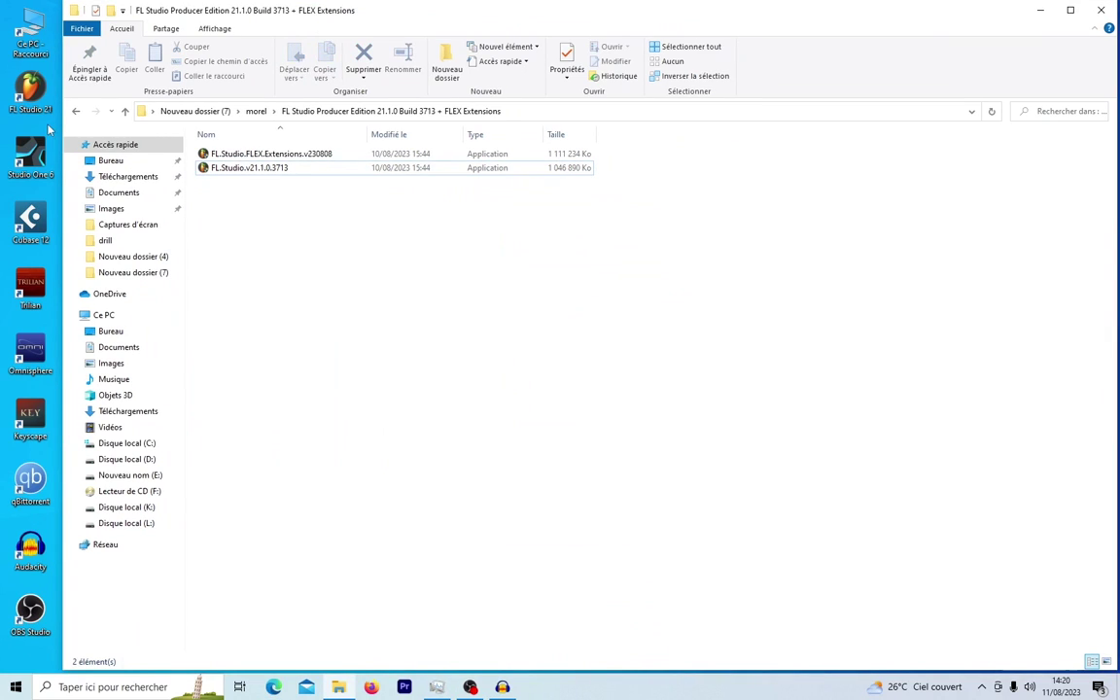
double_click(30, 92)
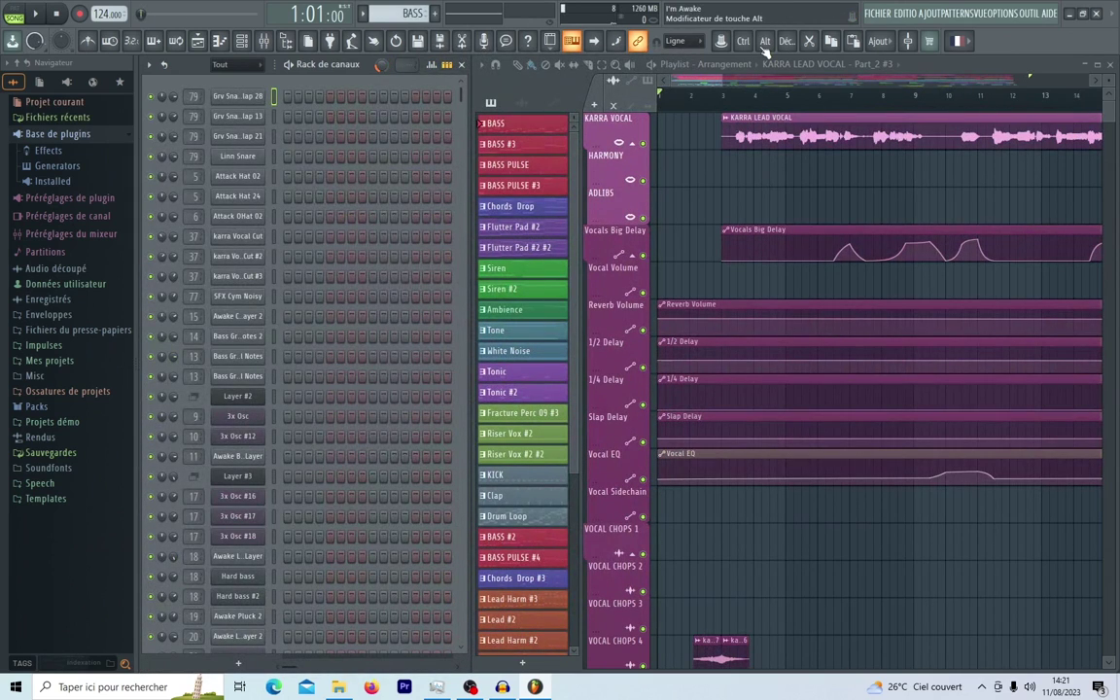
Set the interface language to French (fr) in the general settings
left_click(1007, 15)
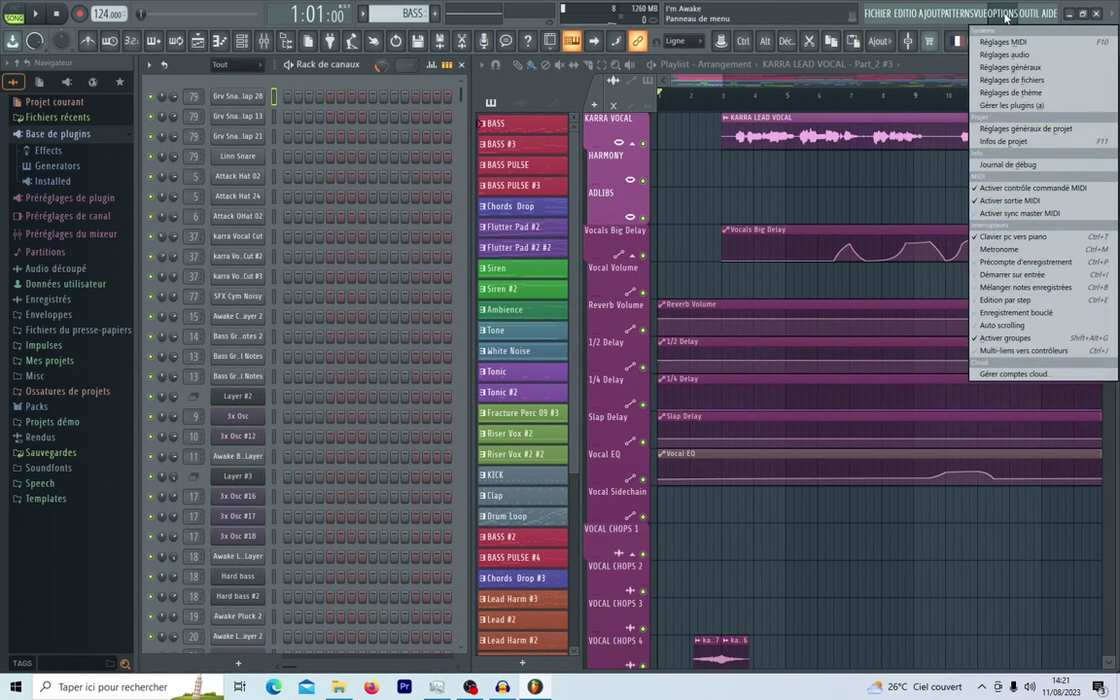
left_click(1003, 55)
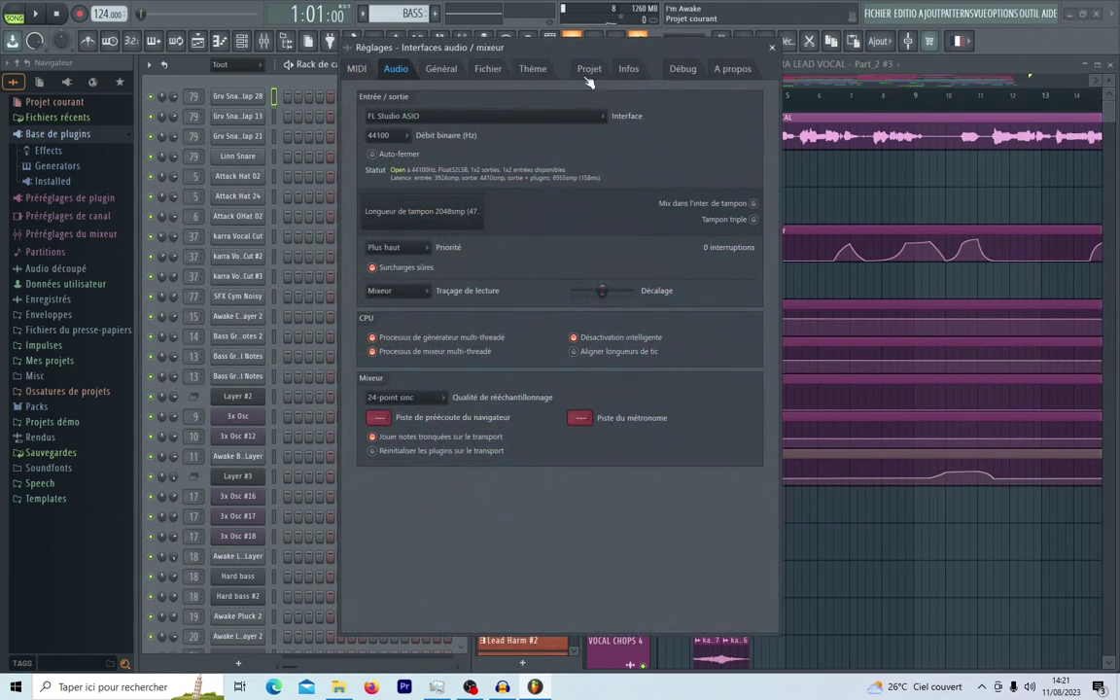
left_click(443, 69)
left_click(438, 342)
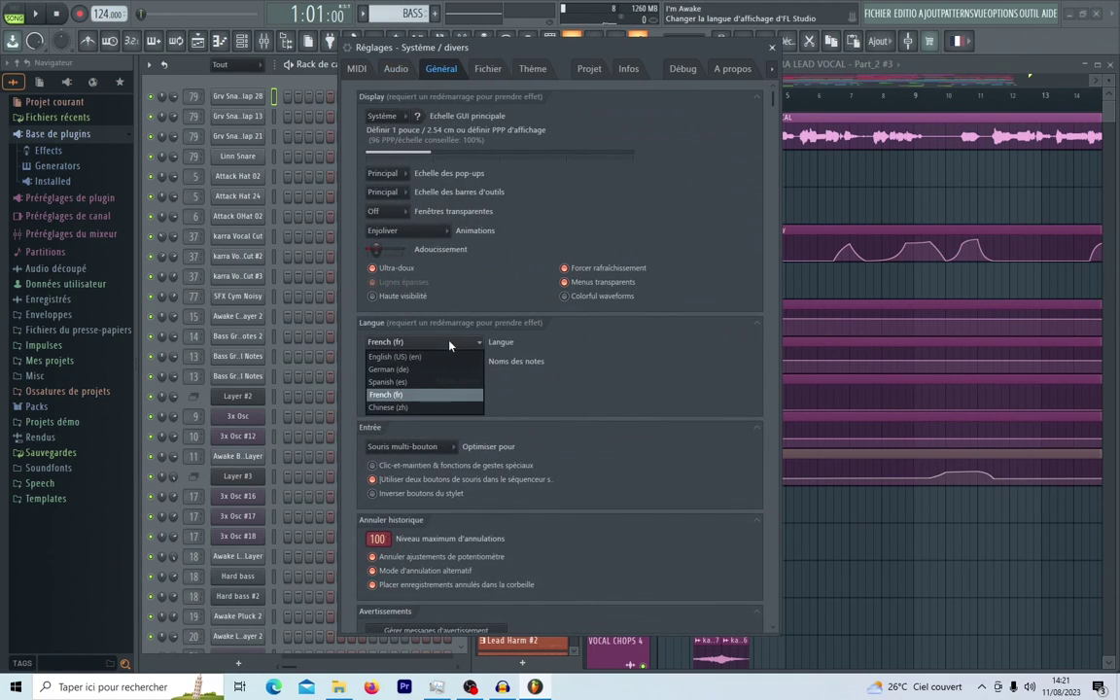
left_click(394, 396)
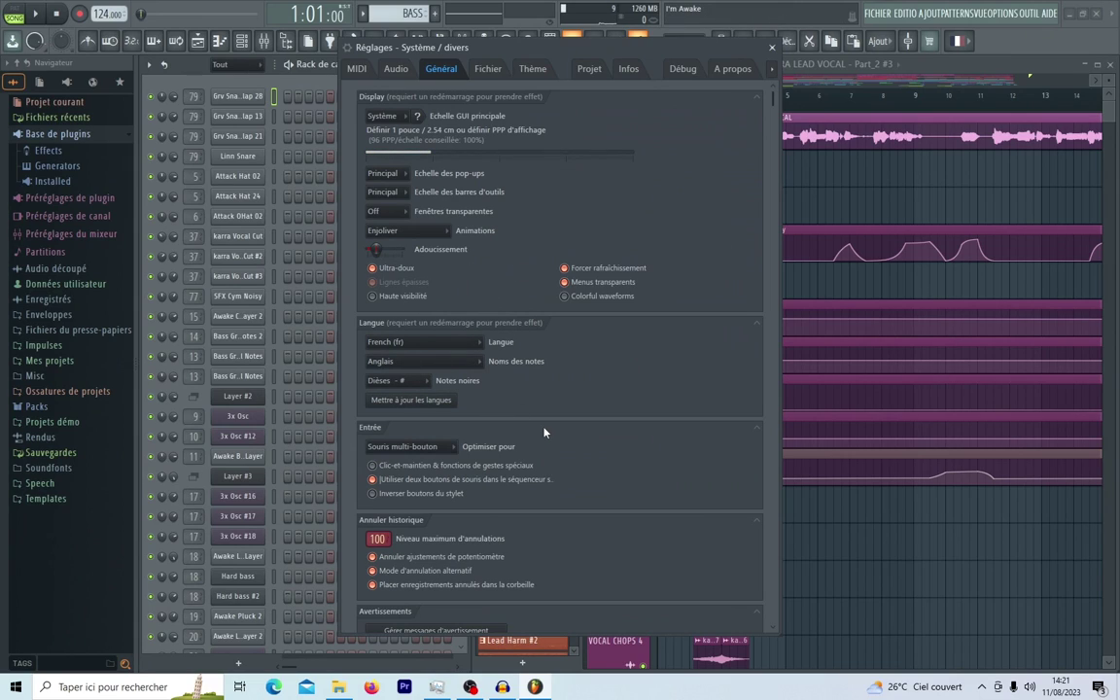
Set the default template to Empty and the startup project to Projet vide, and close the settings
scroll(616, 483, "down", 1)
scroll(616, 483, "down", 12)
left_click(449, 465)
left_click(470, 535)
left_click(403, 479)
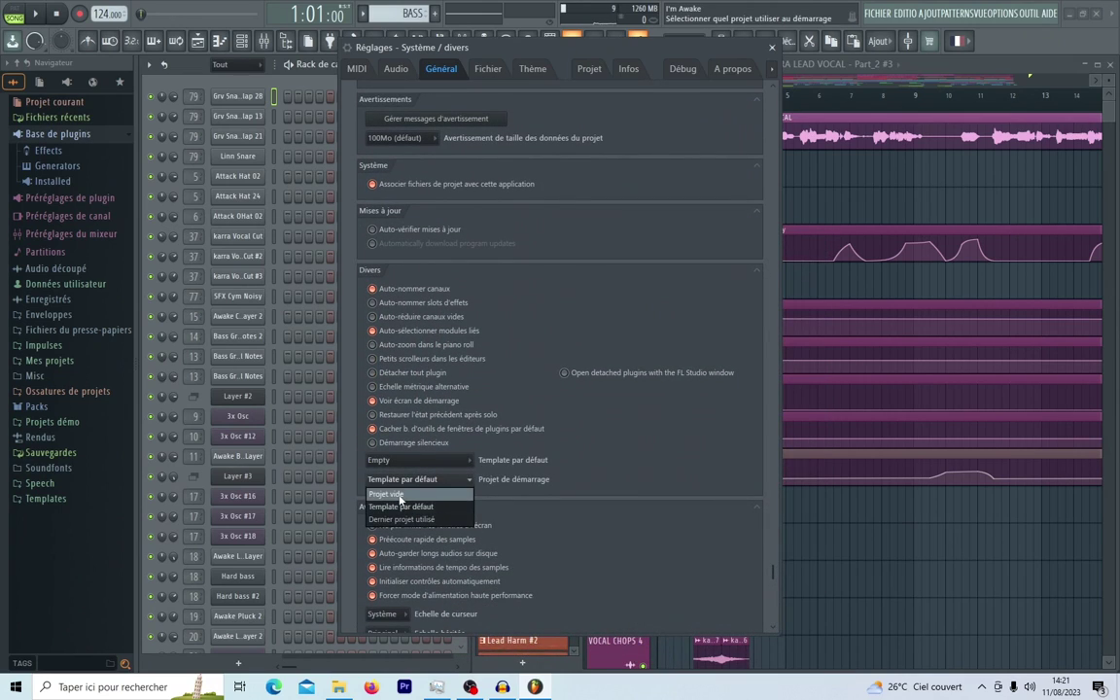
left_click(399, 494)
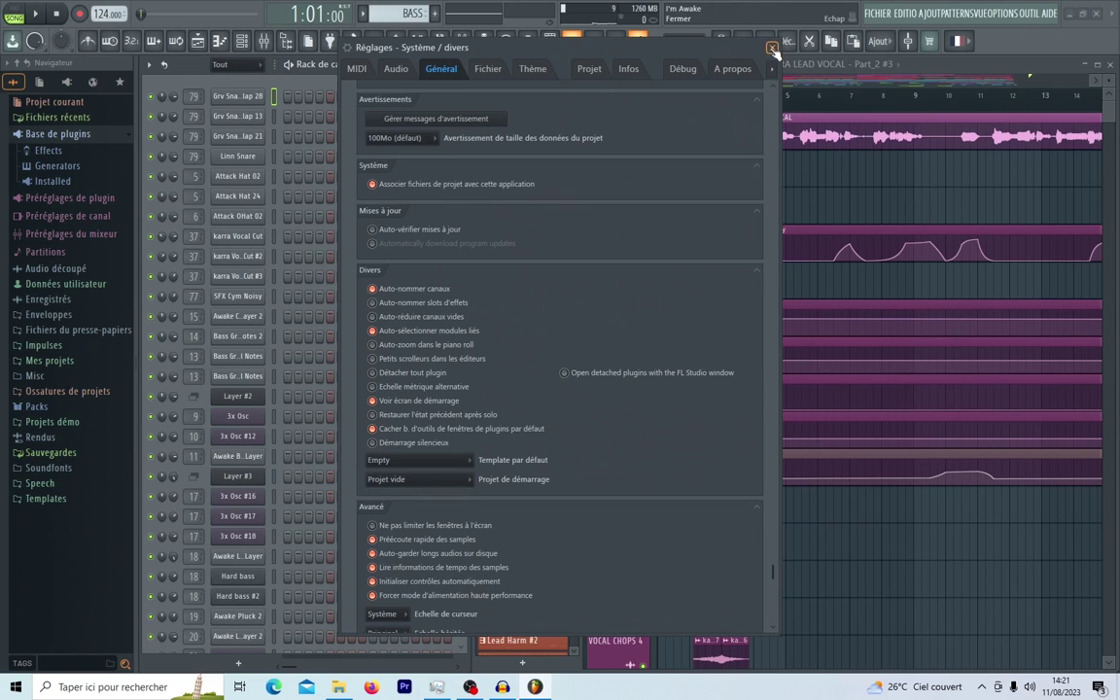
left_click(772, 47)
Start a new project from the Empty template
left_click(878, 13)
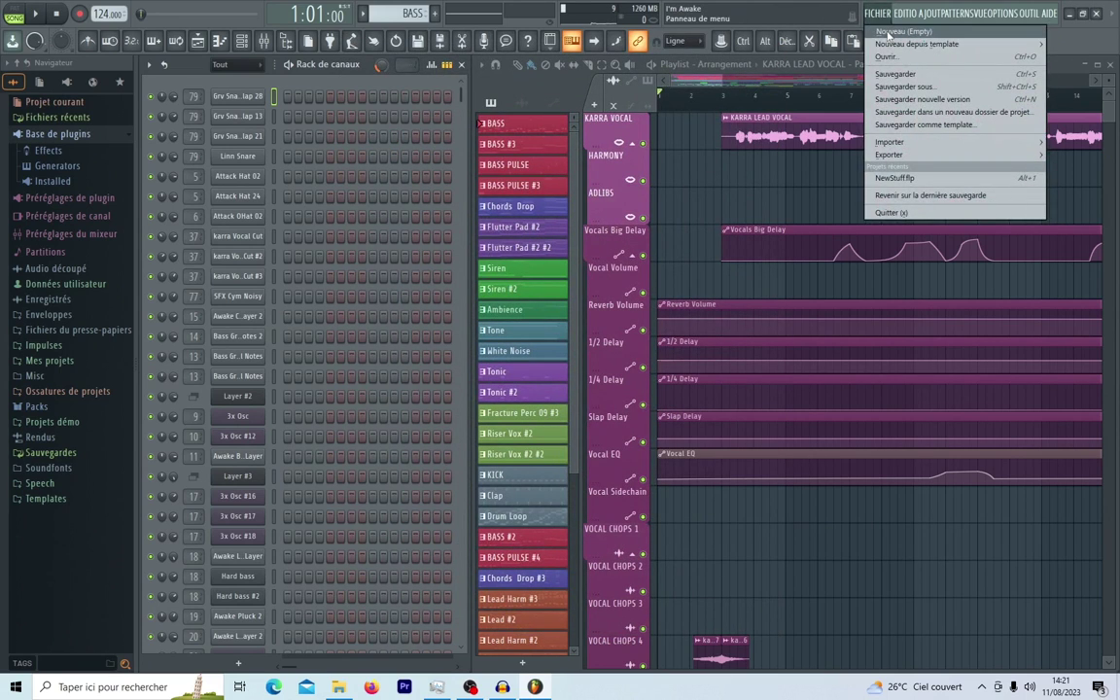
left_click(879, 29)
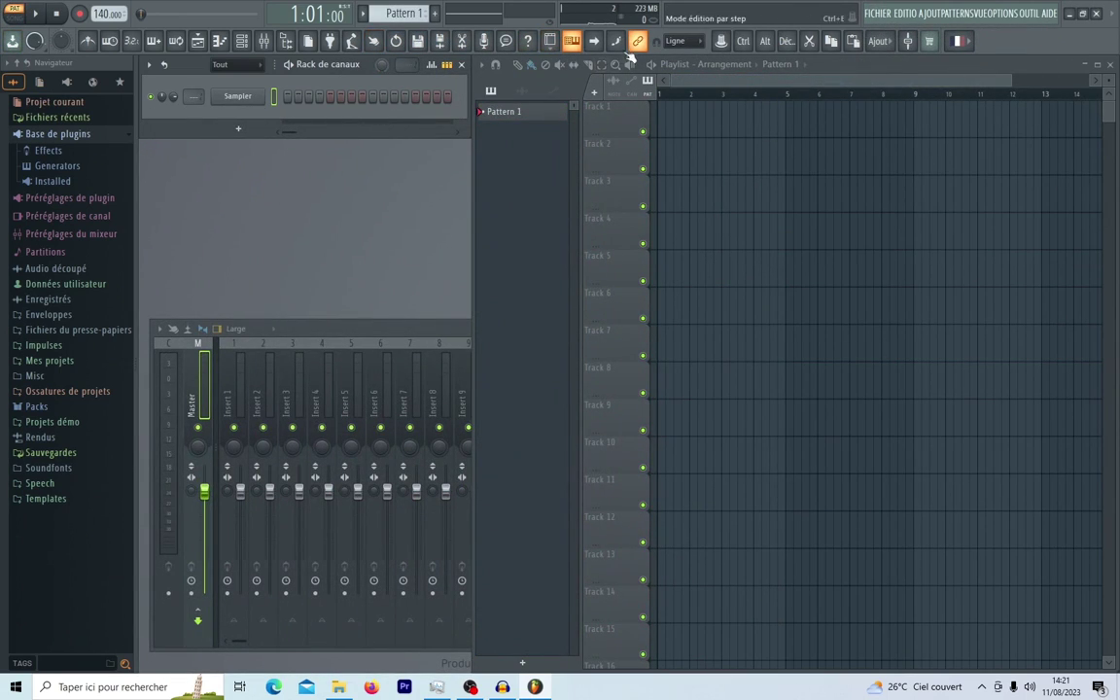
Apply the original Default preset to the toolbar layout
left_click(983, 13)
mouse_move(995, 15)
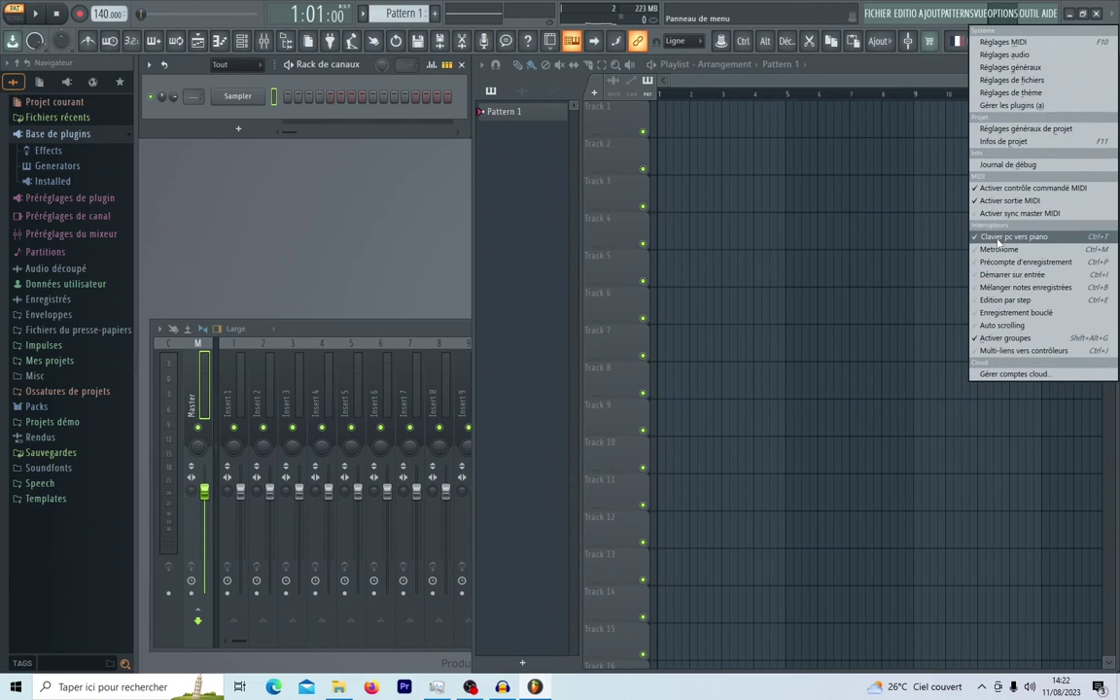
mouse_move(954, 18)
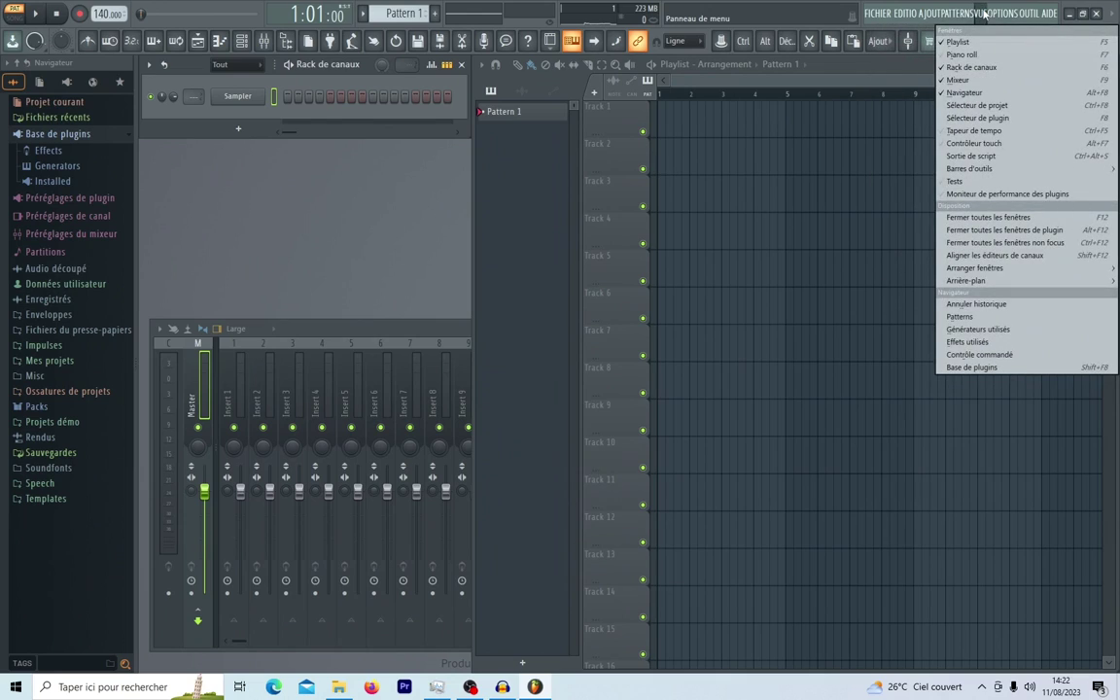
mouse_move(972, 173)
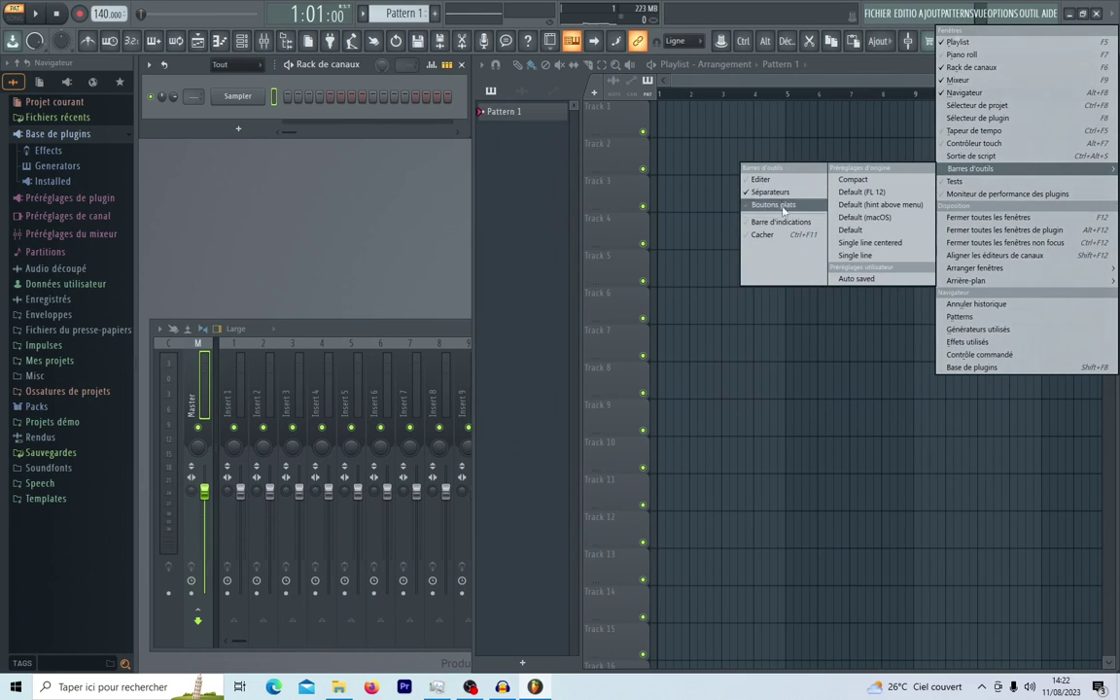
left_click(842, 231)
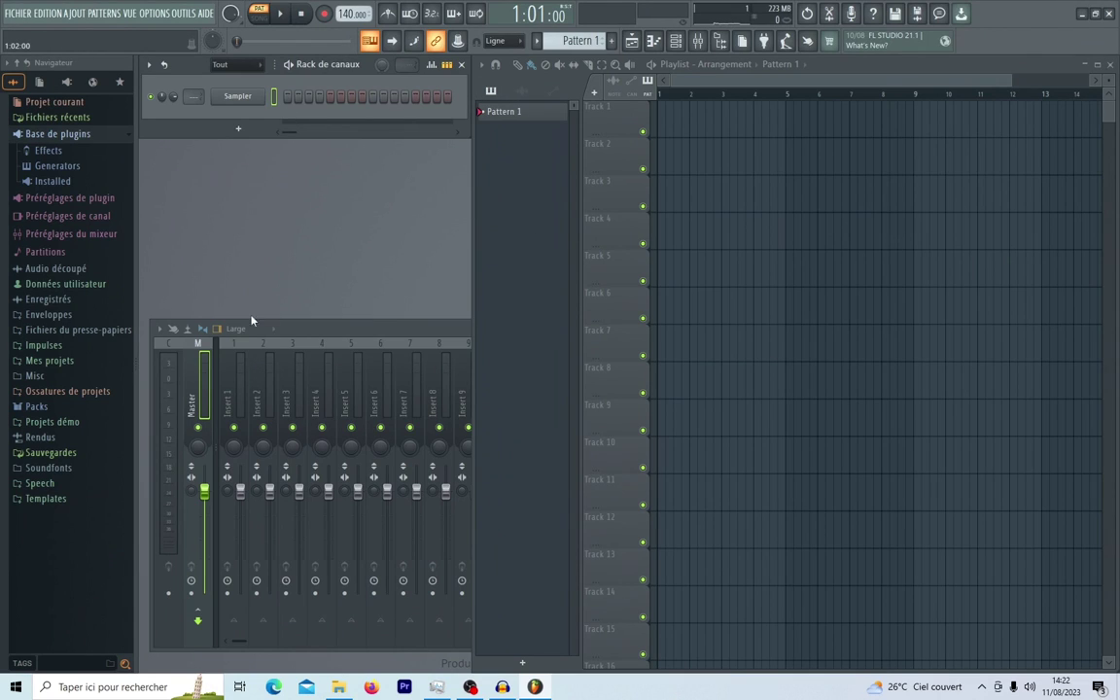
left_click(165, 329)
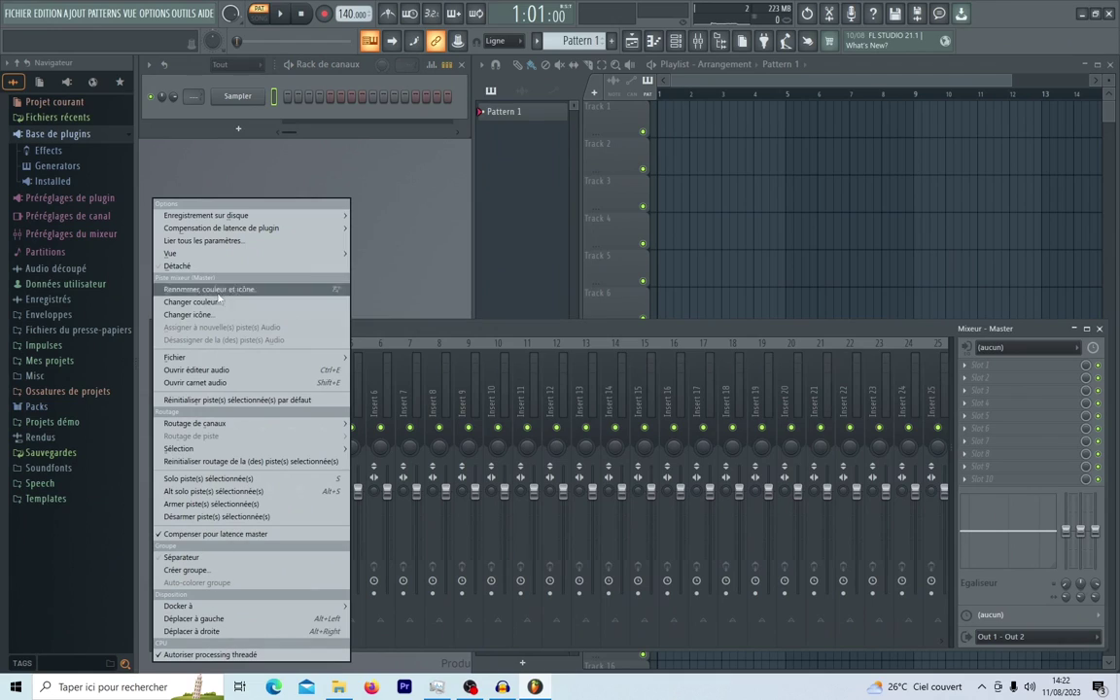
left_click(22, 12)
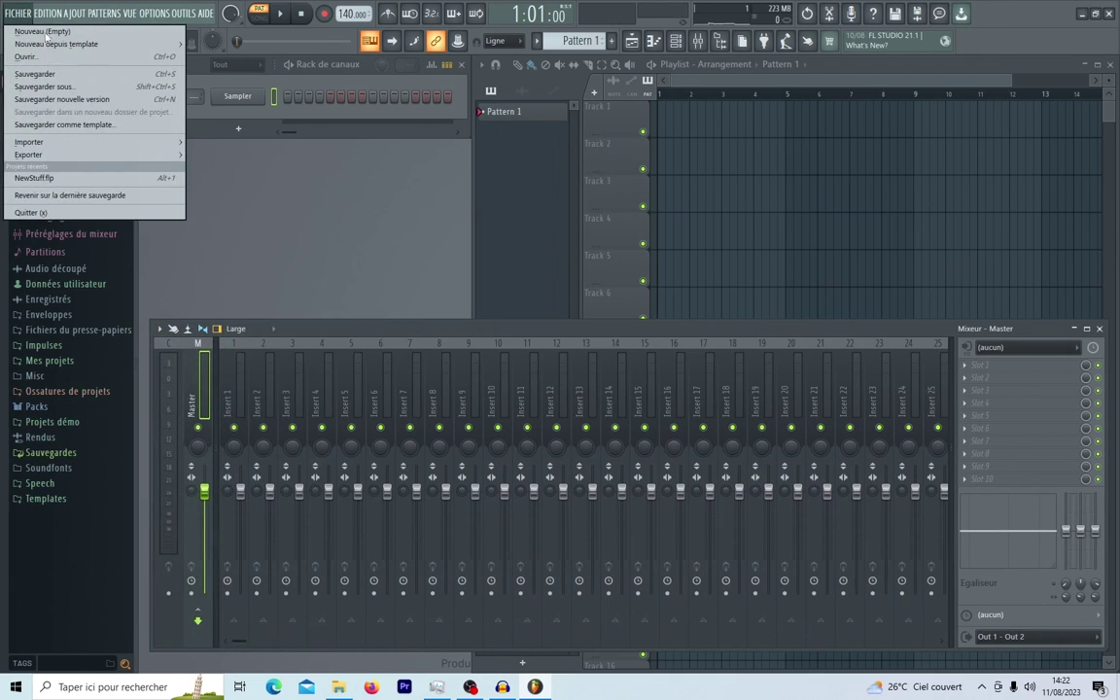
left_click(74, 13)
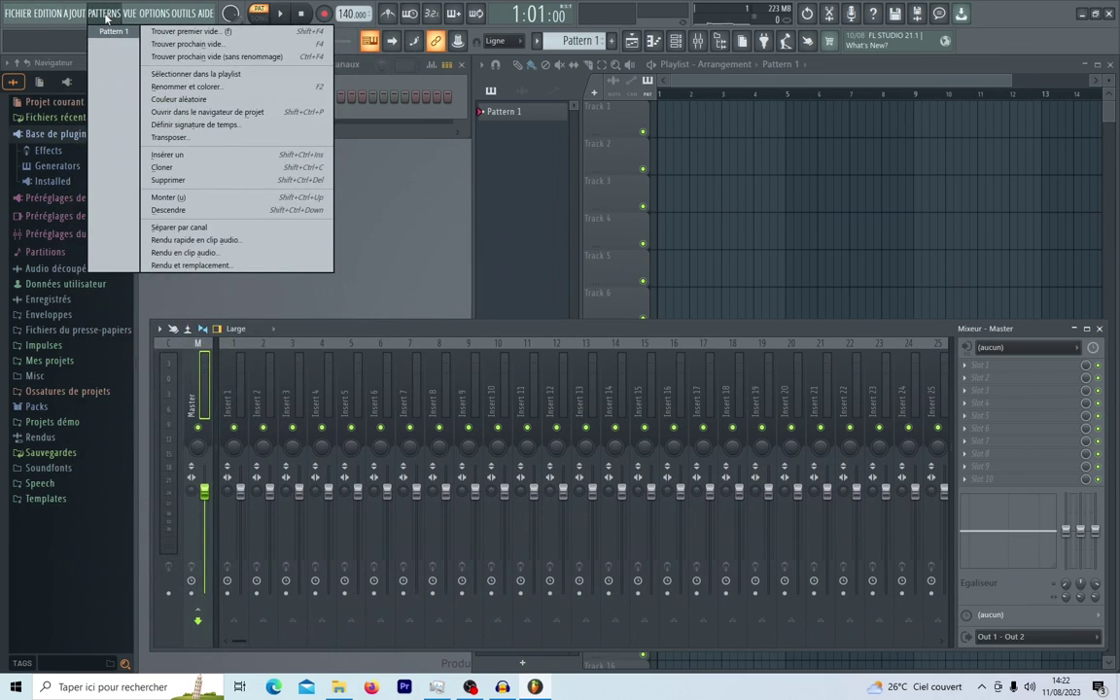
left_click(154, 12)
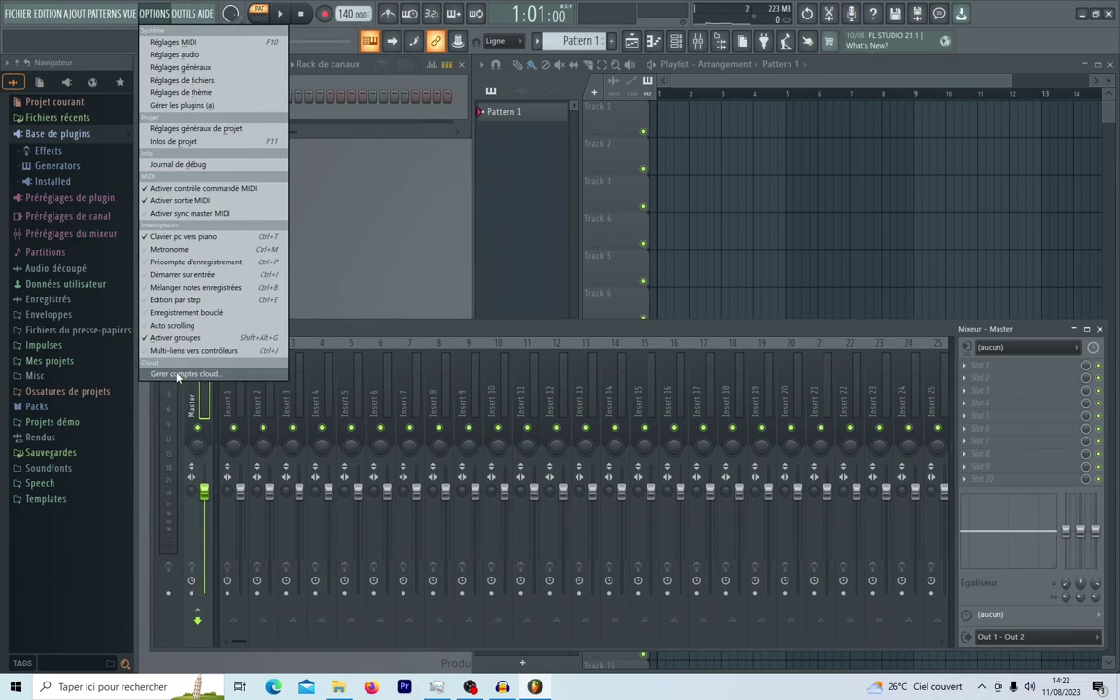
left_click(702, 57)
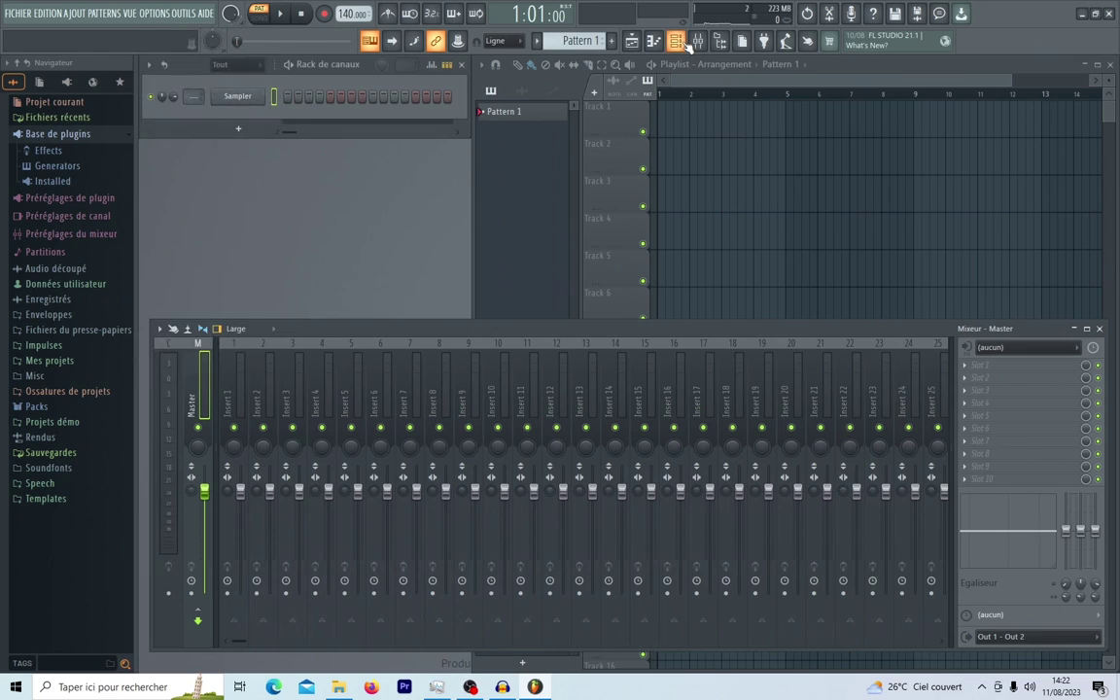
left_click(675, 41)
left_click(675, 41)
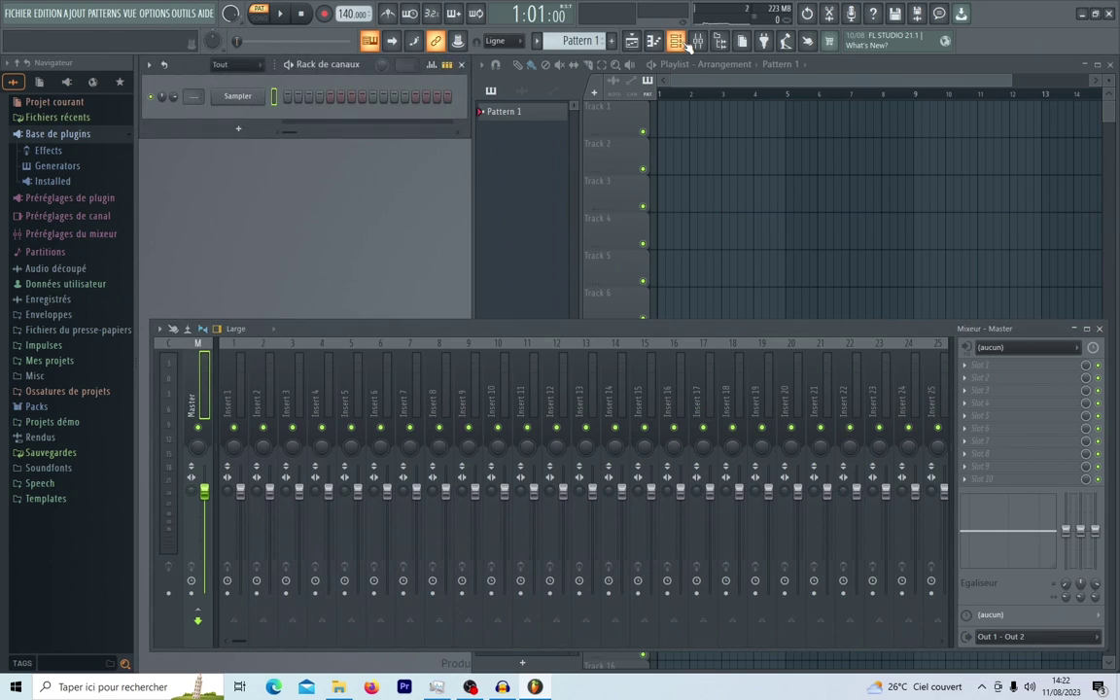
Add an FL Keys instrument channel to the channel rack and maximize the playlist window
left_click(240, 129)
left_click(244, 407)
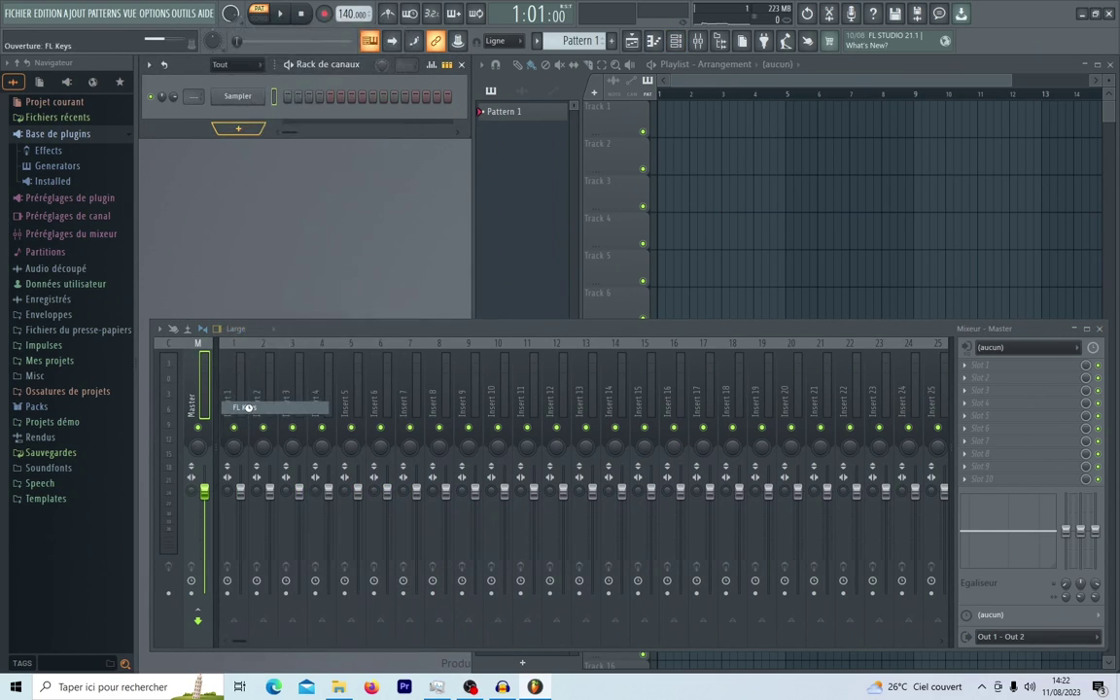
left_click(274, 246)
left_click(292, 260)
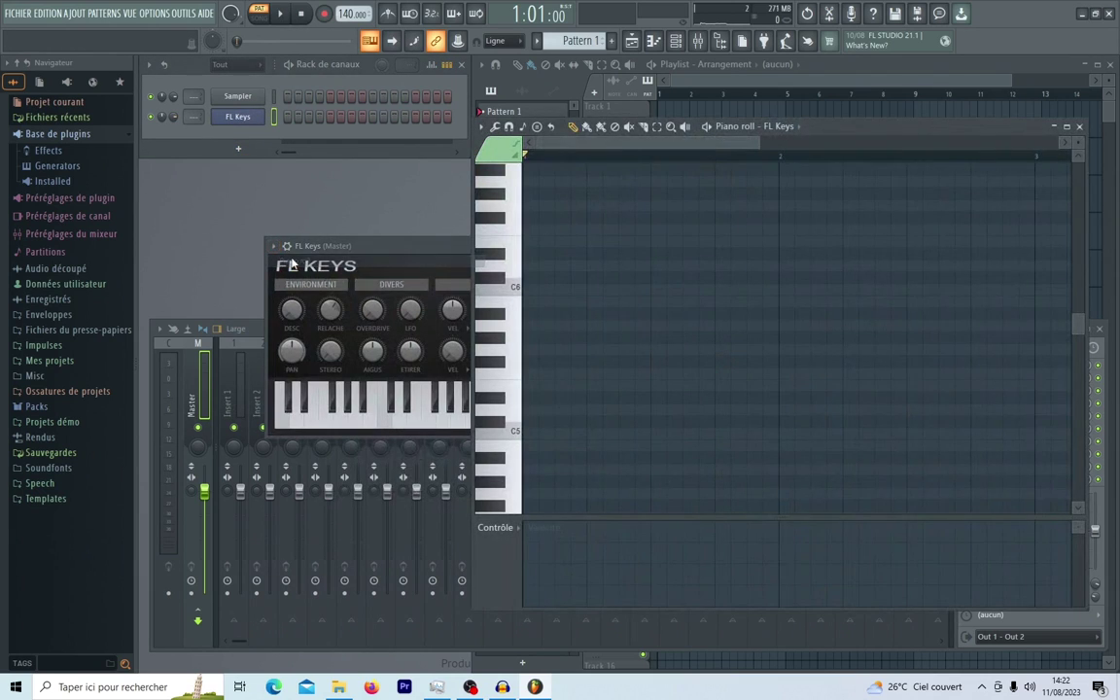
left_click(1085, 66)
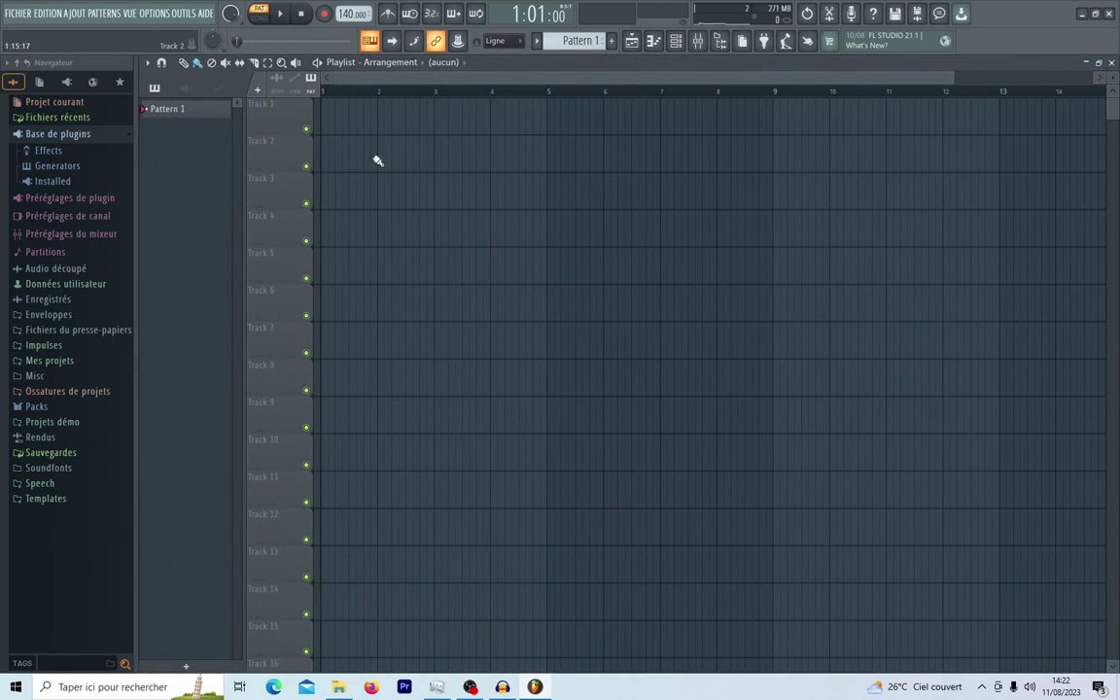
Bring back the channel rack and open the FL Keys channel's piano roll in a maximized window
left_click(676, 41)
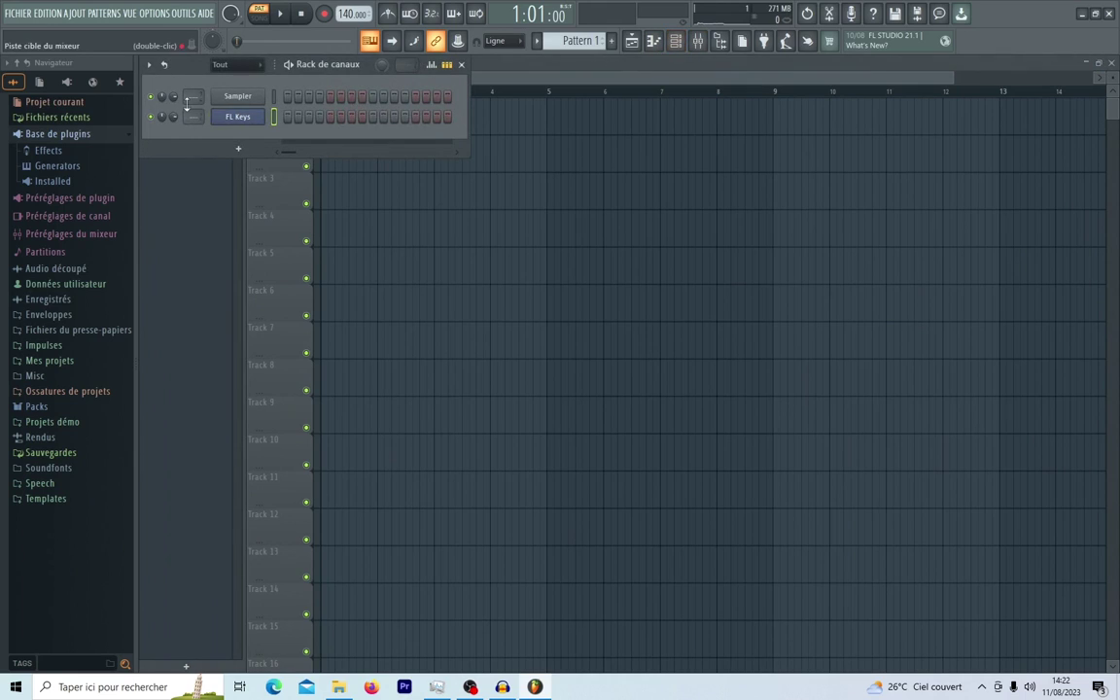
right_click(248, 115)
left_click(237, 117)
right_click(275, 115)
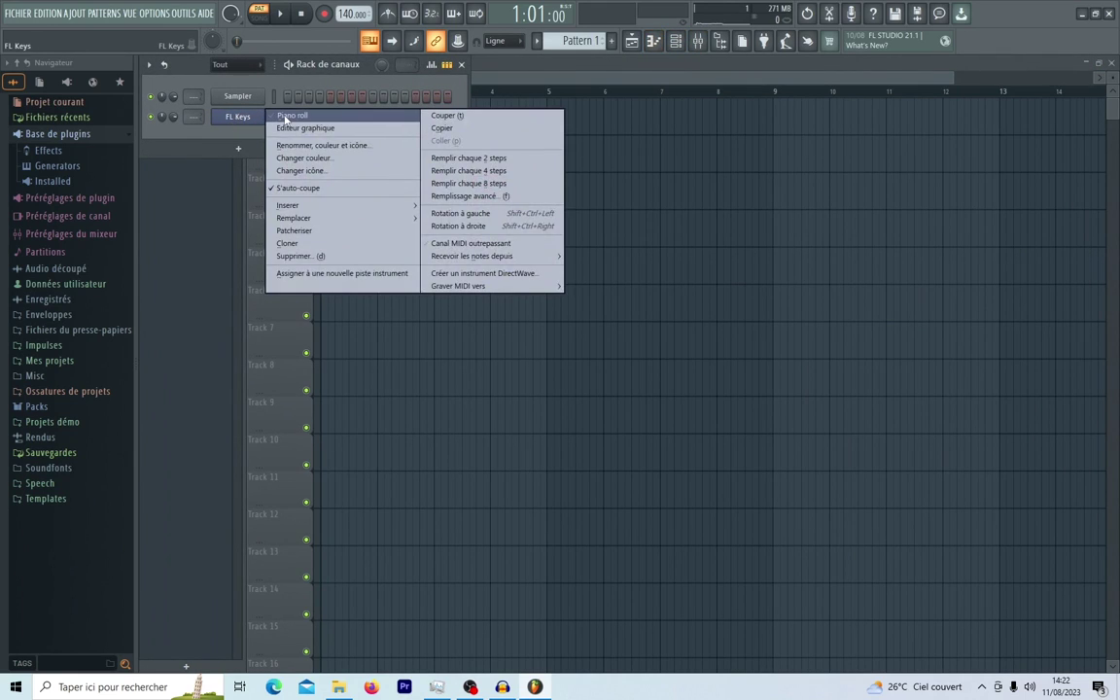
left_click(287, 115)
left_click(1067, 127)
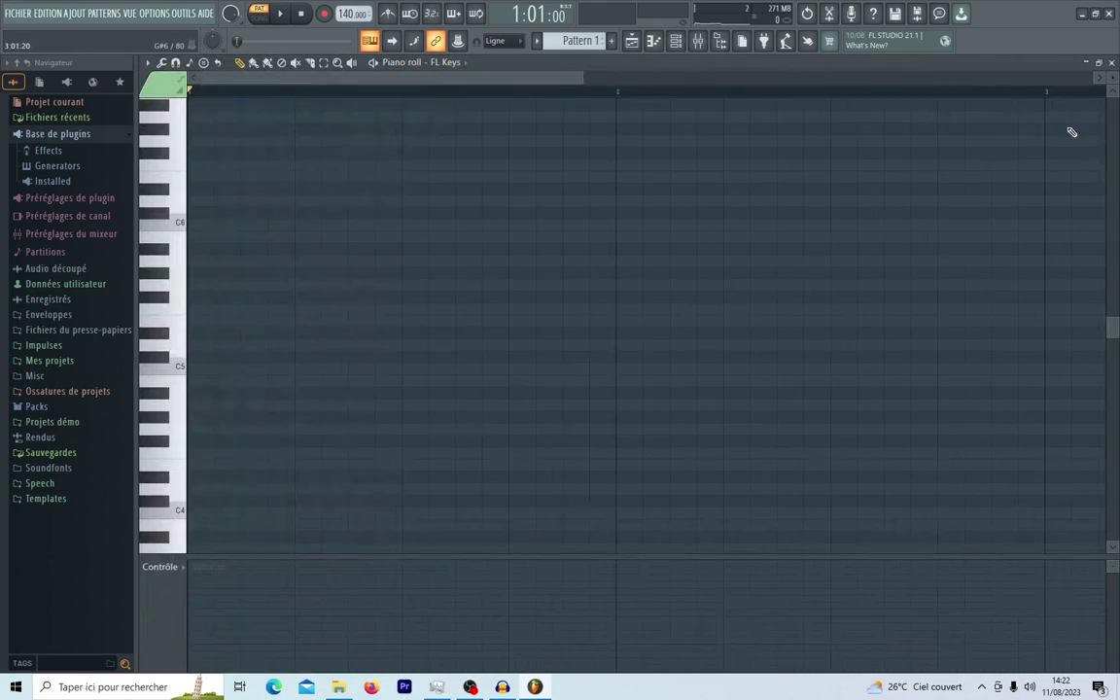
Set the piano roll's scale highlighting to Minor Natural (Aeolian)
left_click(149, 62)
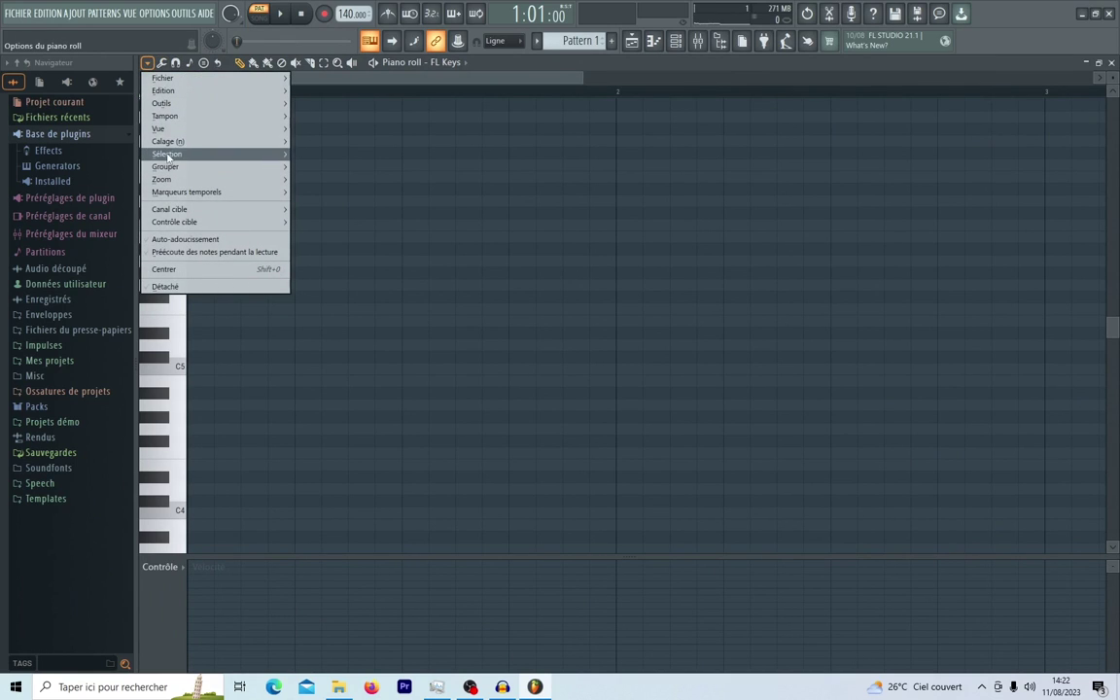
mouse_move(176, 131)
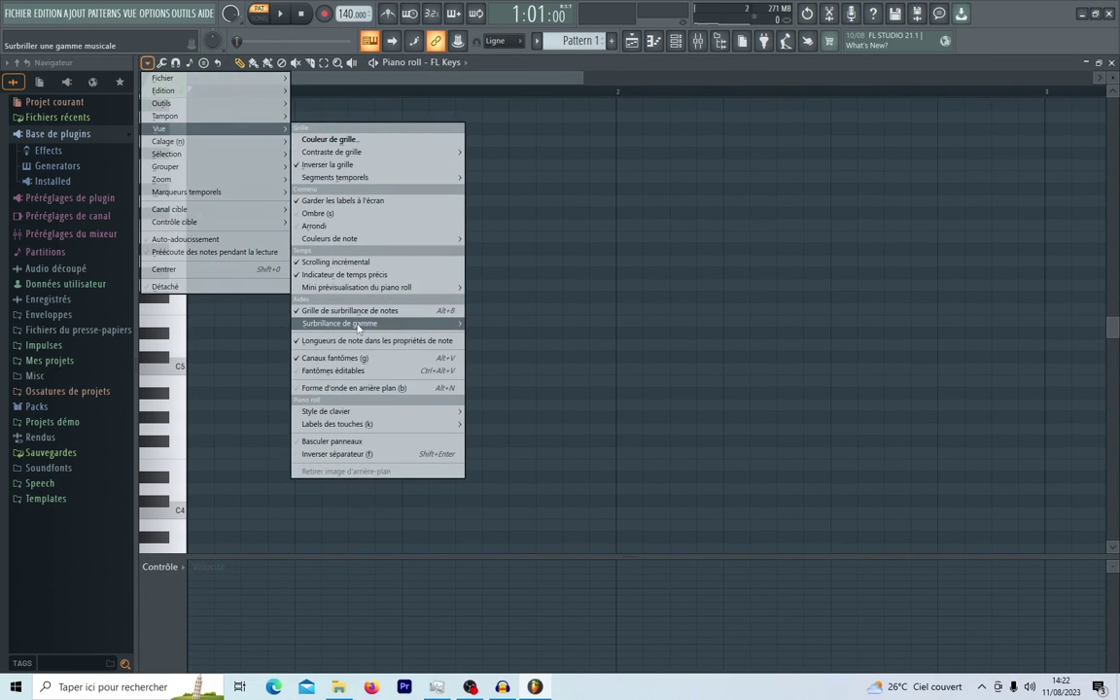
mouse_move(355, 323)
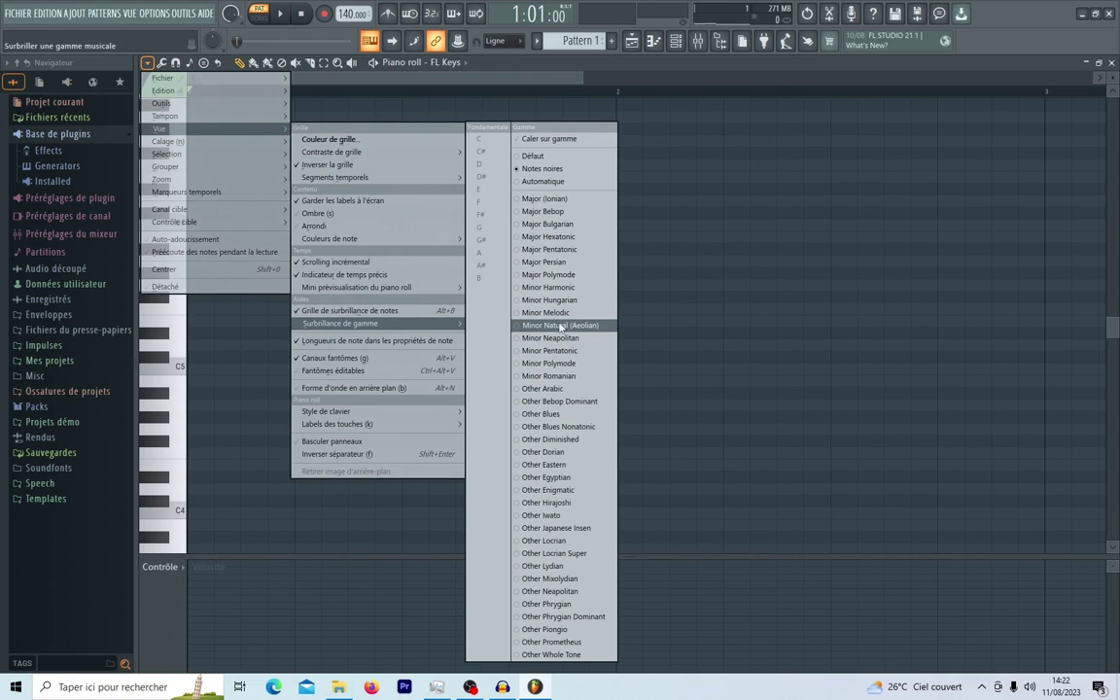
left_click(562, 326)
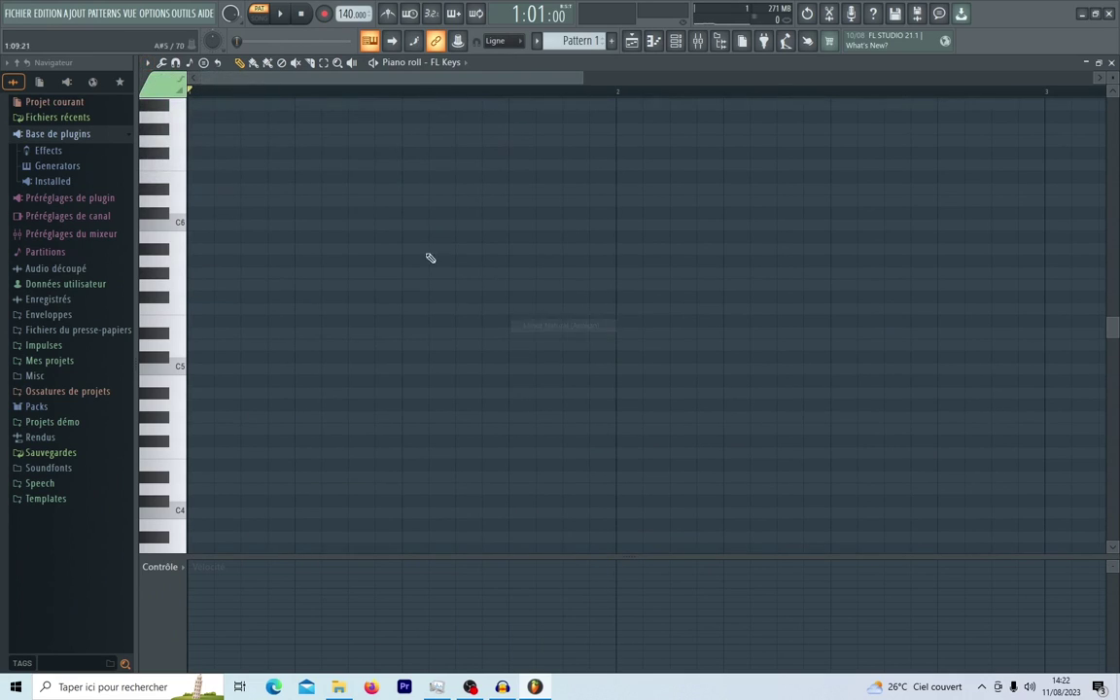
Set the piano roll's key labels to show all notes (Toutes les notes)
left_click(148, 62)
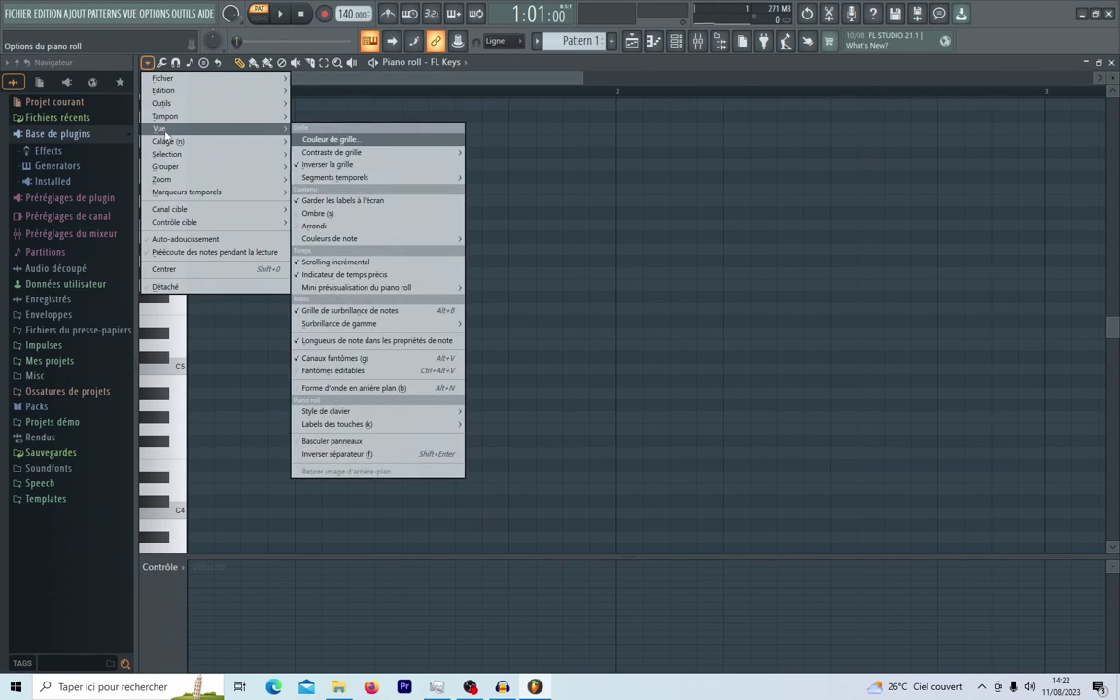
mouse_move(410, 323)
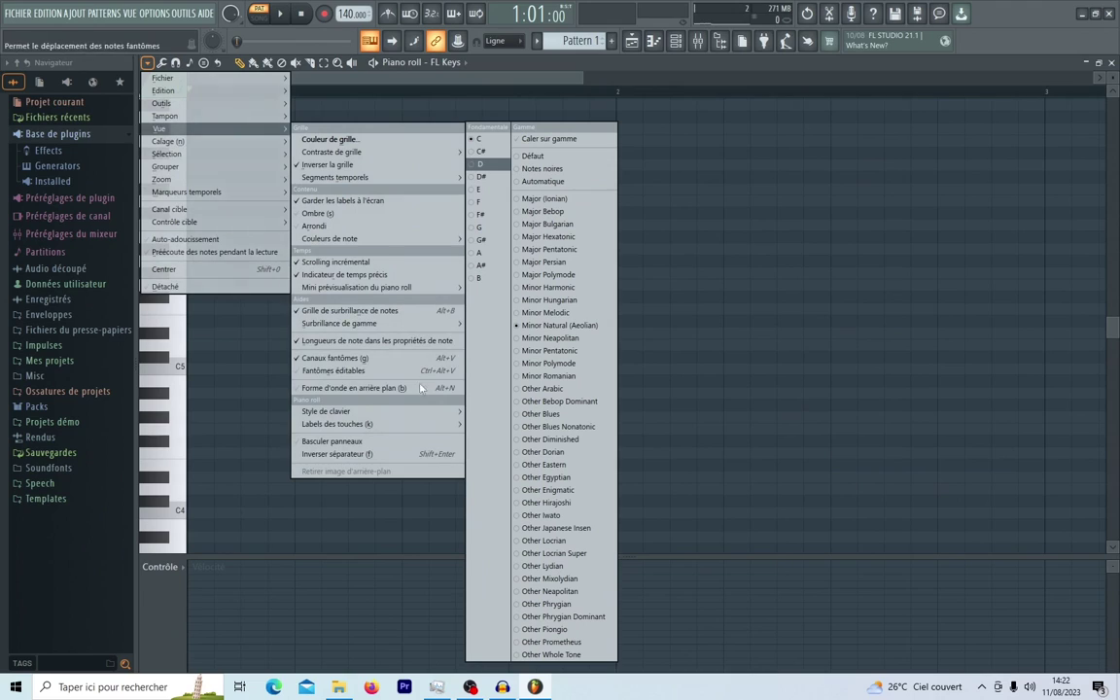
mouse_move(375, 415)
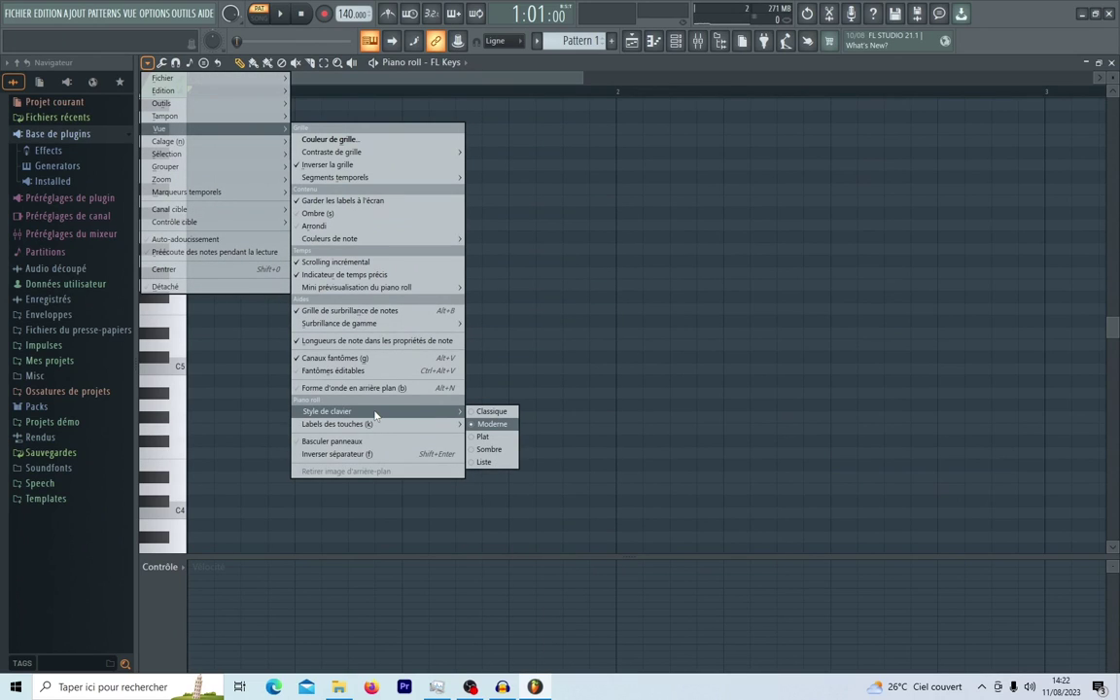
mouse_move(367, 324)
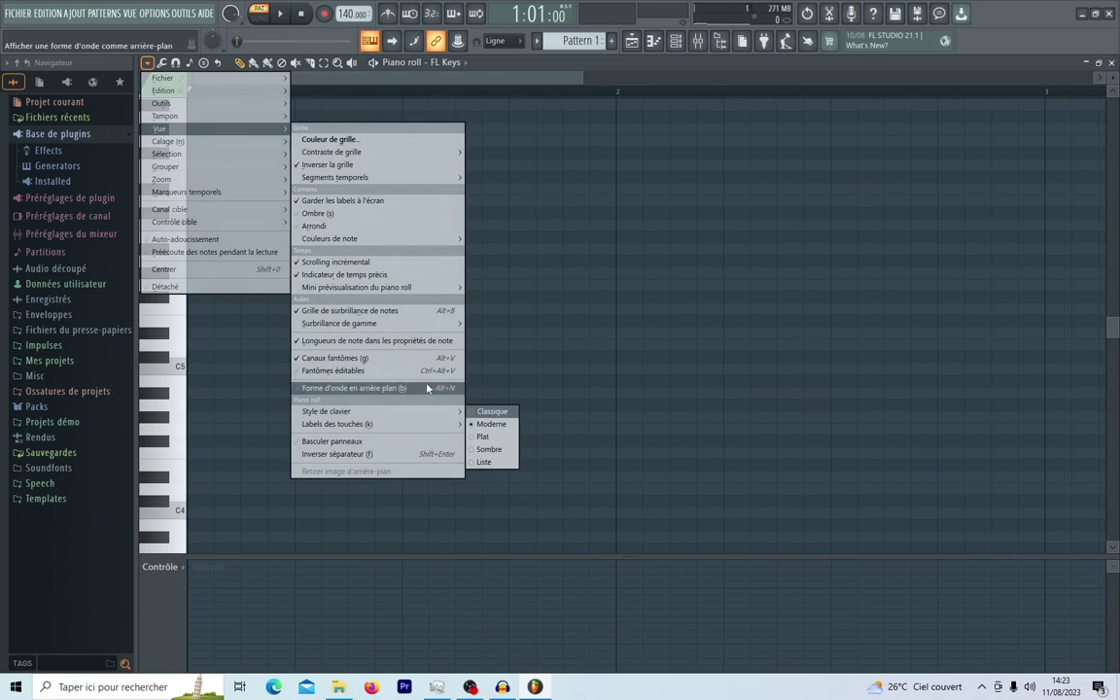
mouse_move(358, 292)
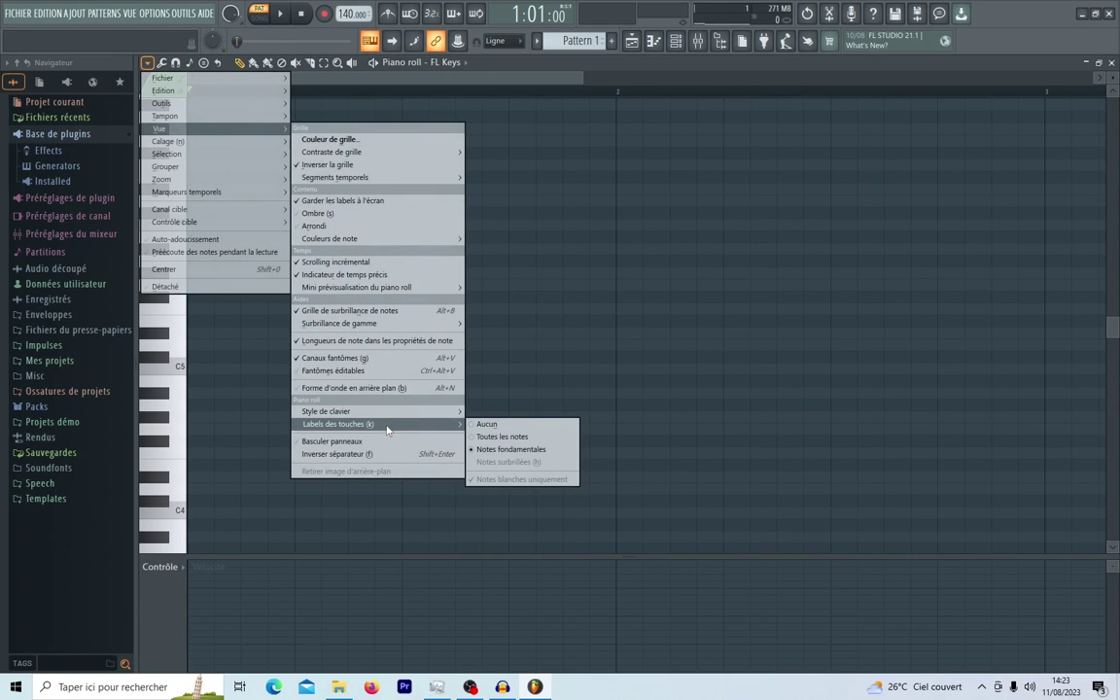
left_click(497, 437)
left_click_drag(221, 333, 196, 302)
right_click(213, 307)
Enable snapping of notes to the selected scale (Caler sur gamme) in the piano roll
left_click(146, 62)
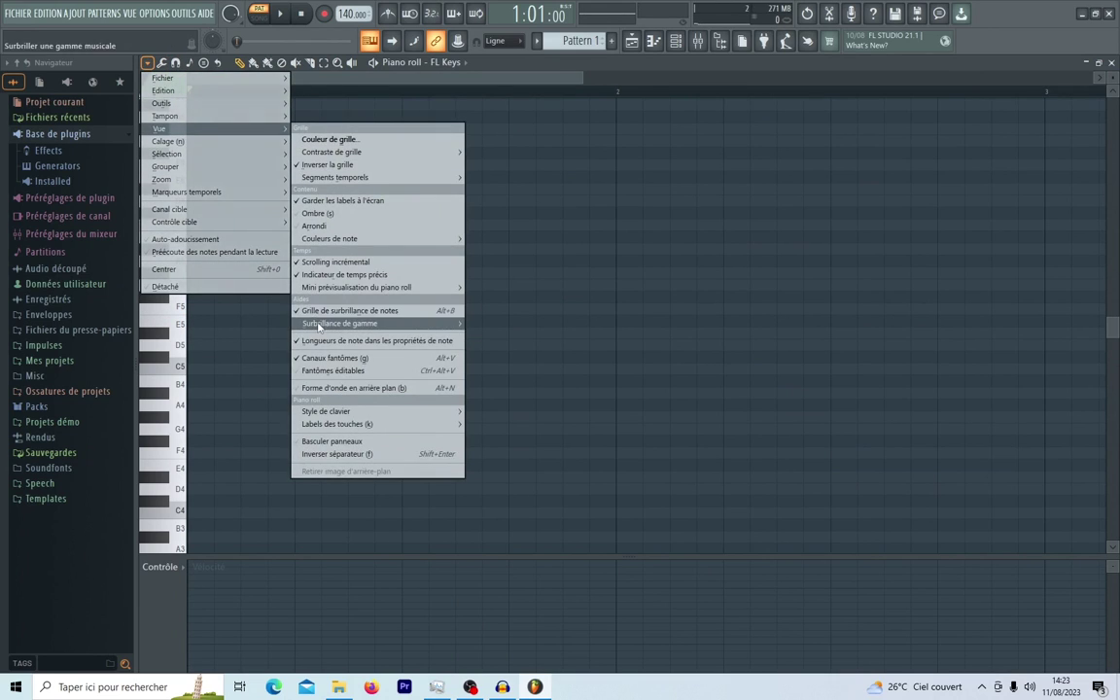
mouse_move(318, 325)
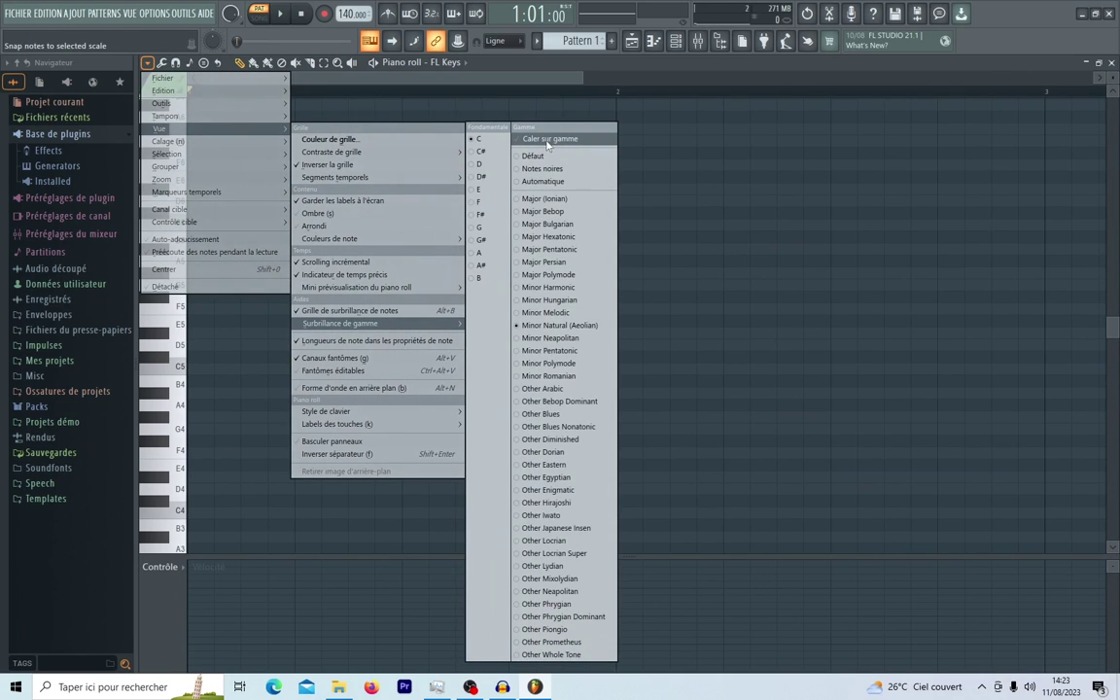
left_click(547, 143)
Draw a one-bar C5 note at the start of the FL Keys pattern and move it up to C6
left_click(191, 345)
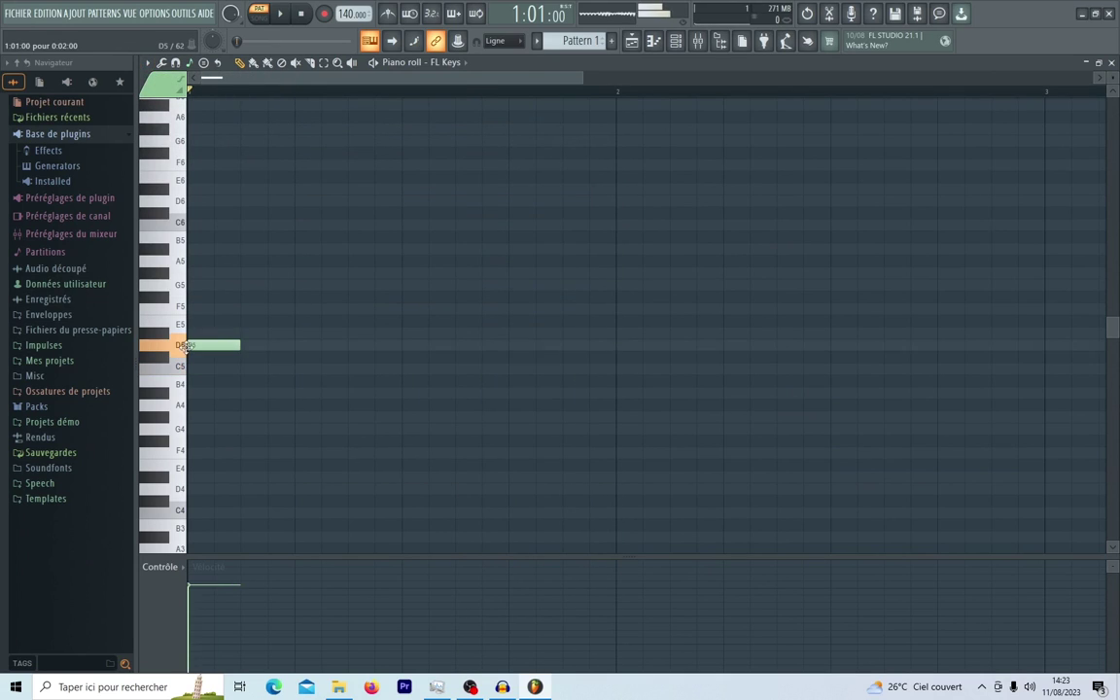
left_click_drag(205, 349, 605, 379)
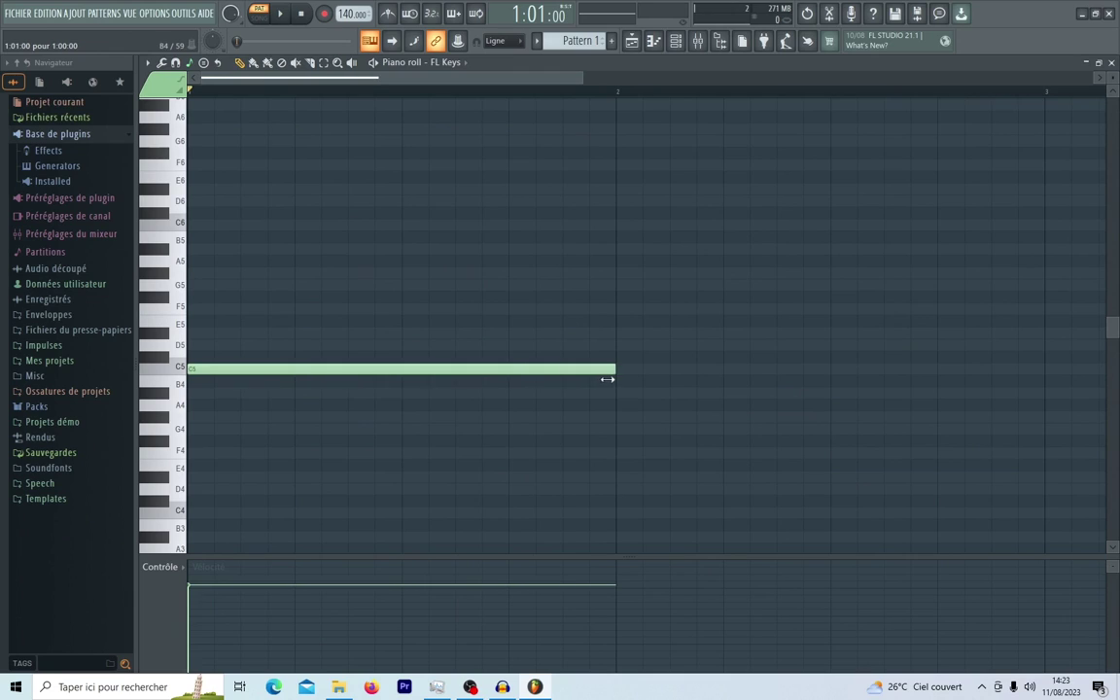
left_click_drag(211, 369, 220, 221)
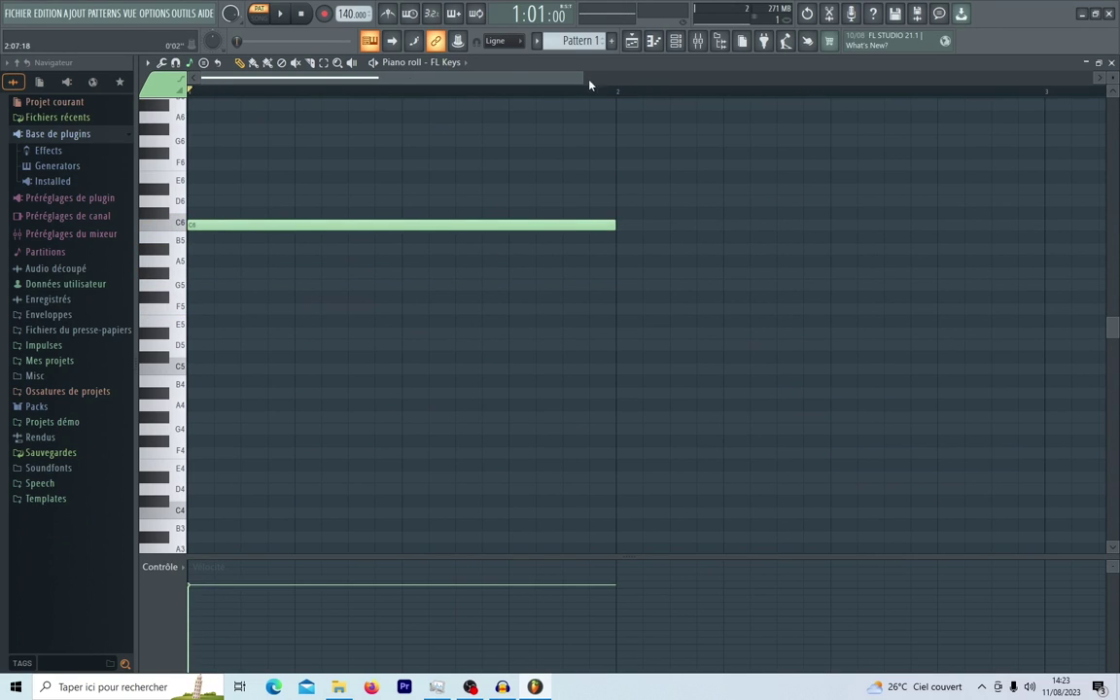
left_click_drag(585, 81, 862, 83)
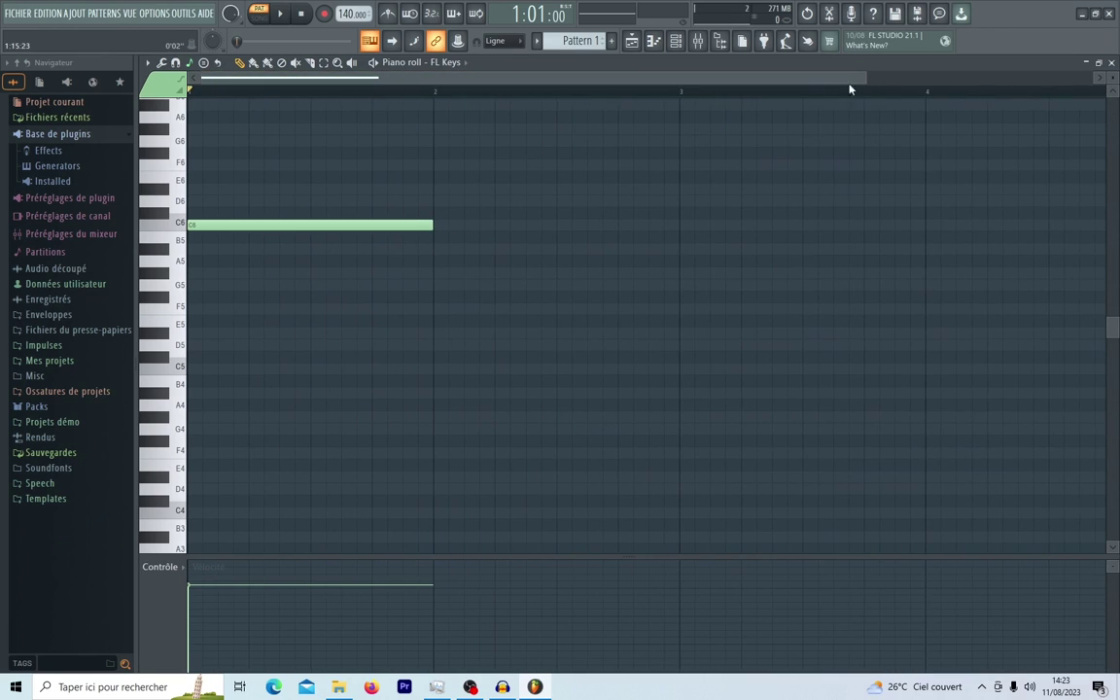
Close the piano roll, bring the playlist to the front and switch playback to song mode
key("F7")
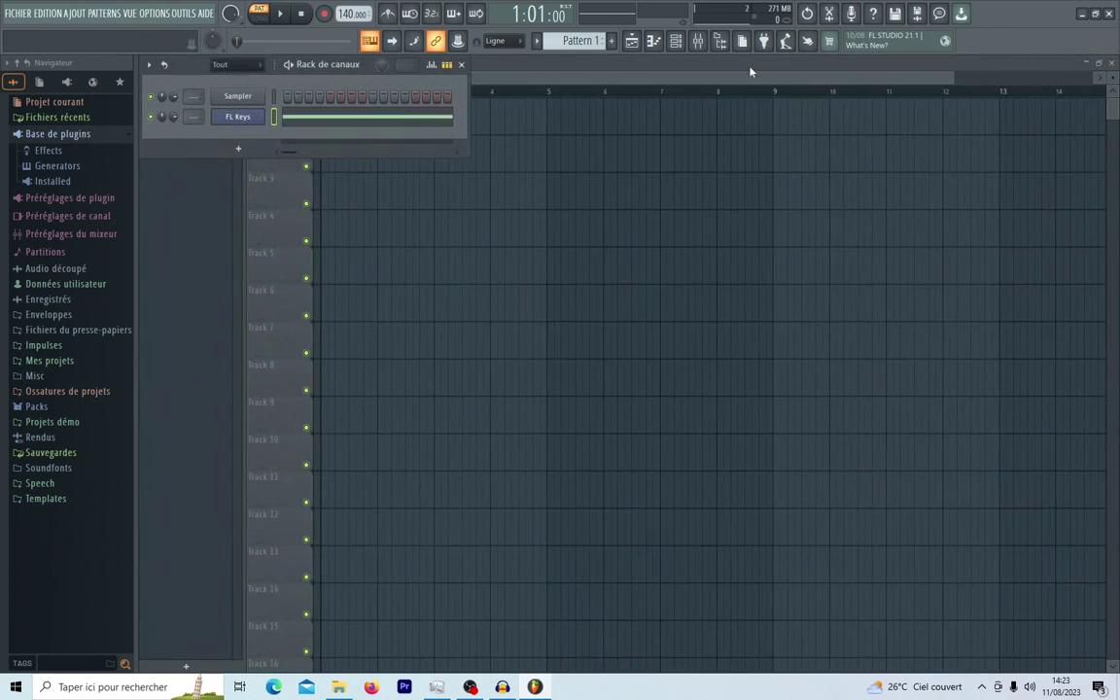
left_click(632, 41)
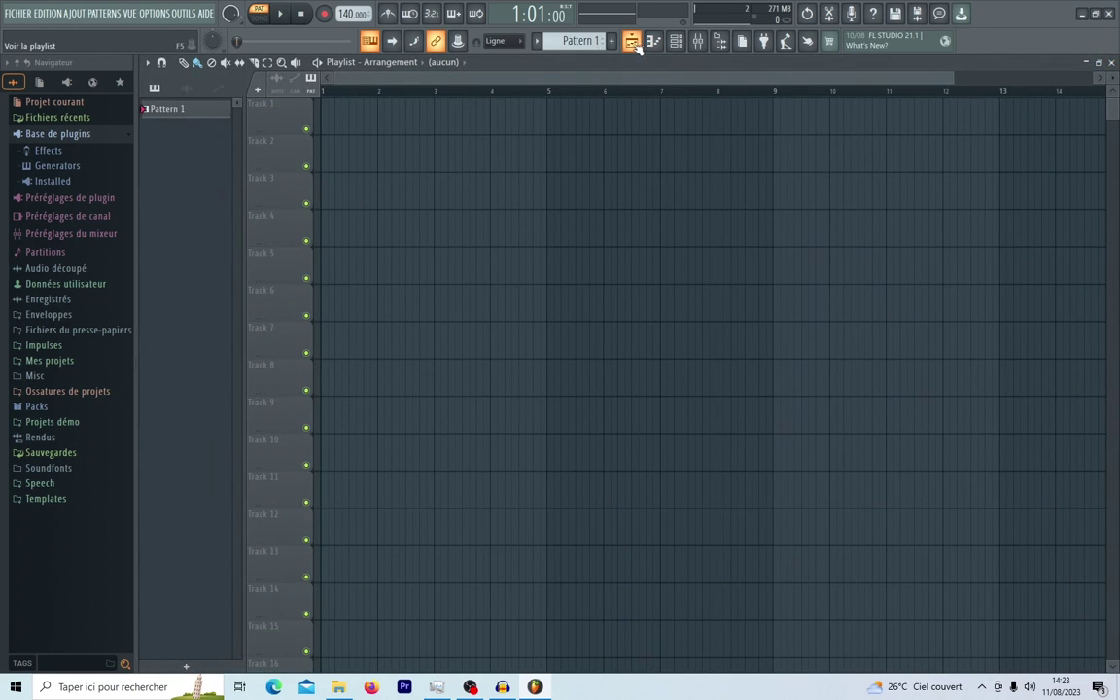
key("l")
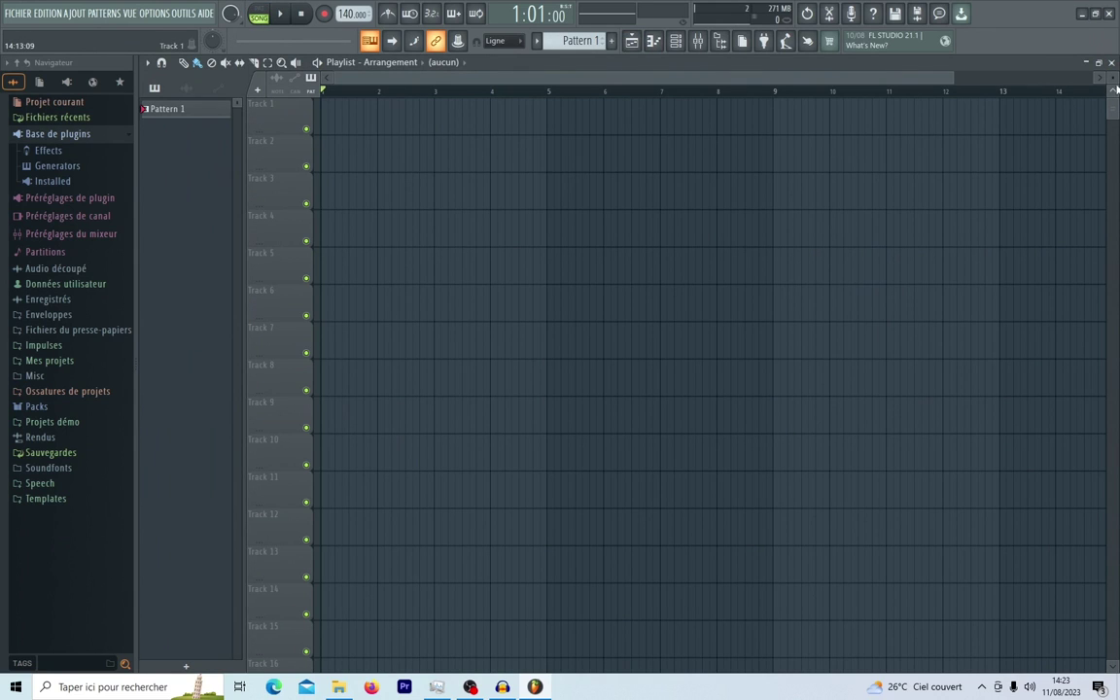
scroll(1009, 88, "up", 5)
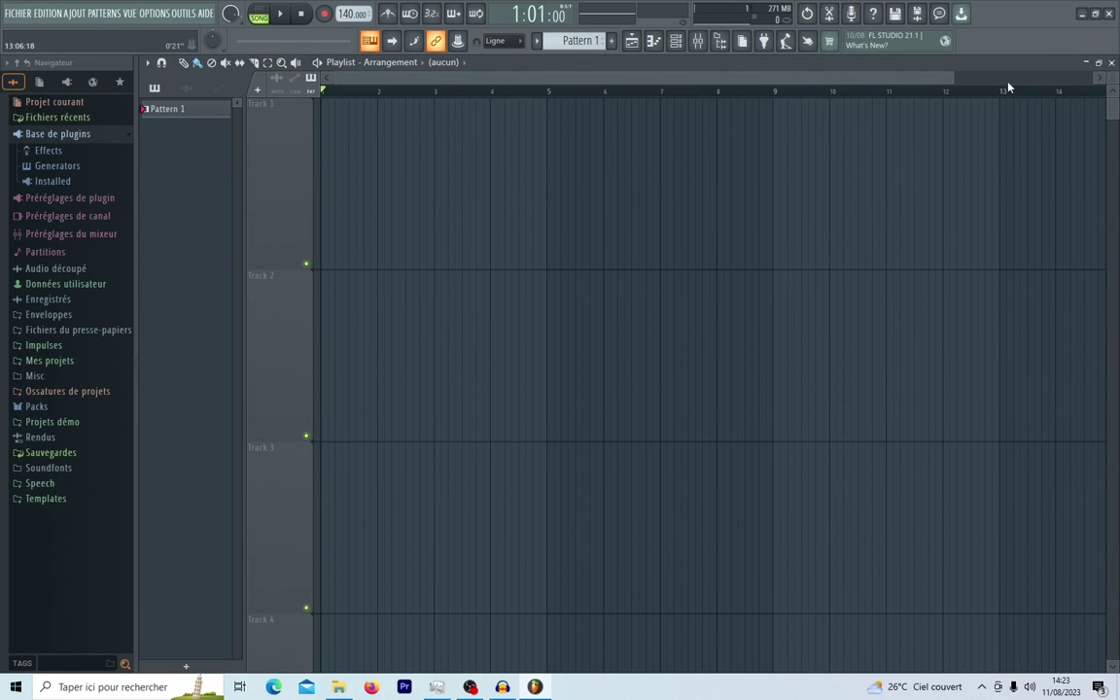
scroll(862, 73, "up", 5)
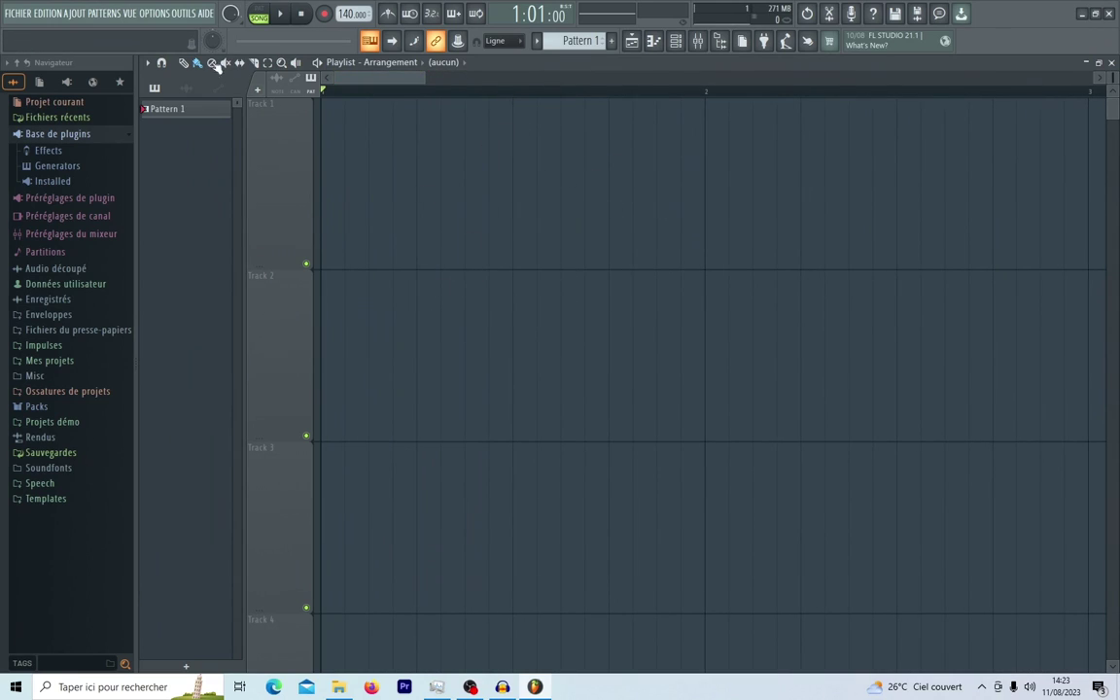
Try the Flerovium and Plutonium theme presets in the program's theme settings
left_click(153, 14)
left_click(165, 64)
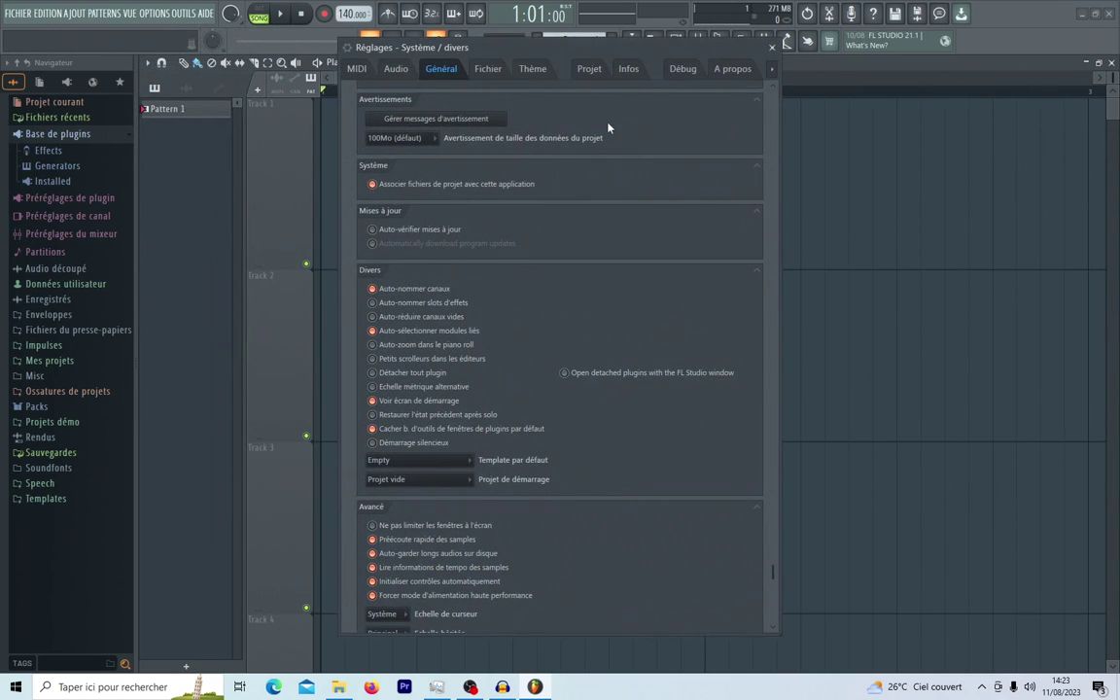
scroll(757, 115, "down", 1)
left_click(531, 68)
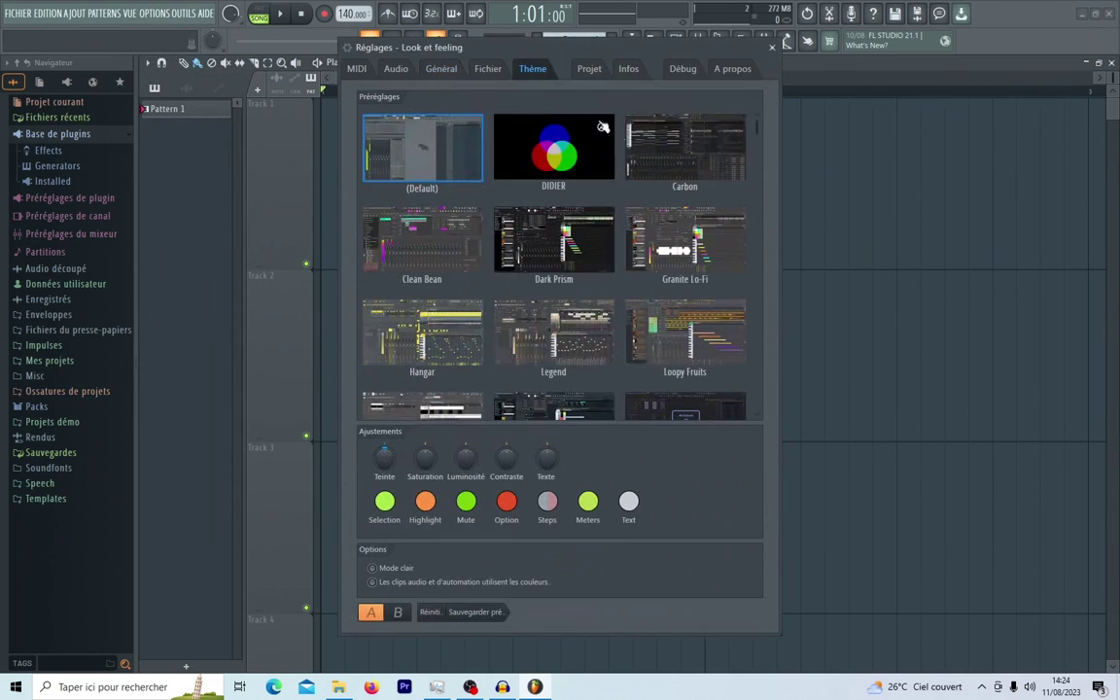
scroll(600, 319, "down", 2)
scroll(600, 319, "down", 3)
scroll(544, 302, "up", 1)
left_click(414, 274)
scroll(408, 272, "down", 1)
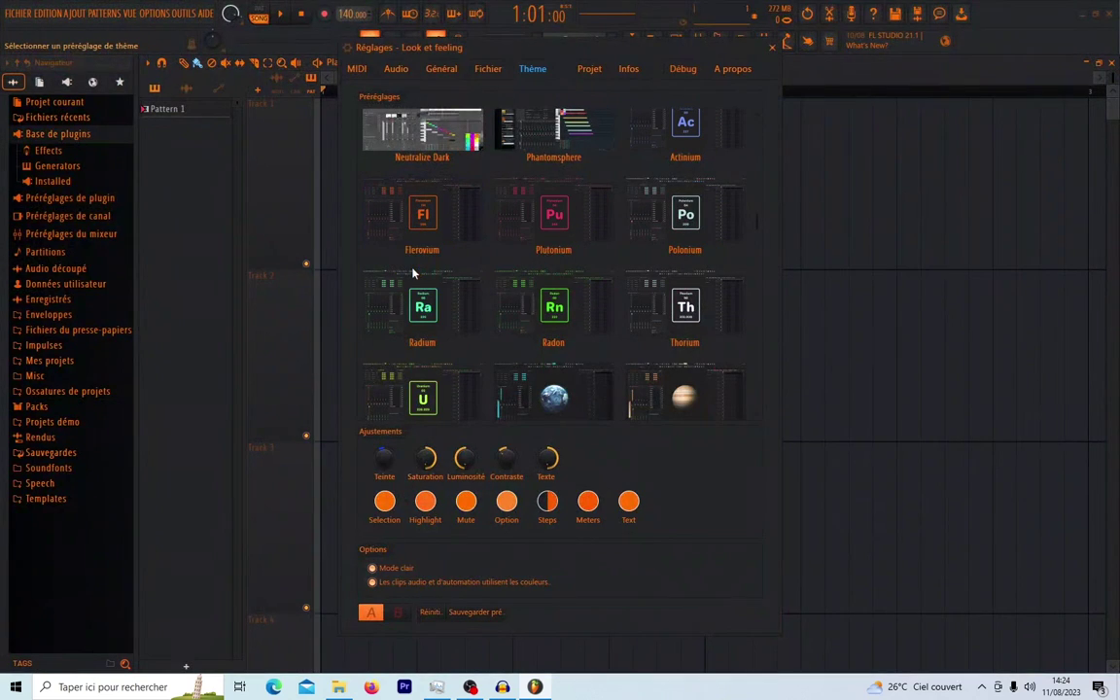
left_click(574, 225)
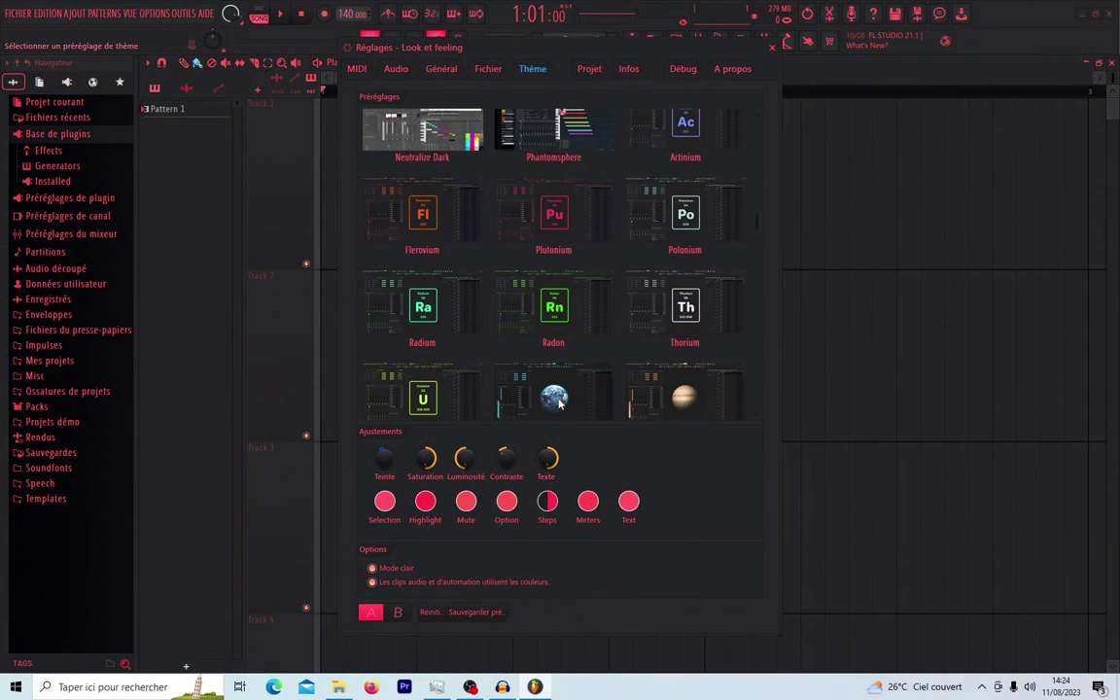
Try the theme preset with the Earth thumbnail, browse further presets and restore the (Default) theme
left_click(554, 398)
scroll(534, 399, "down", 4)
scroll(708, 321, "up", 10)
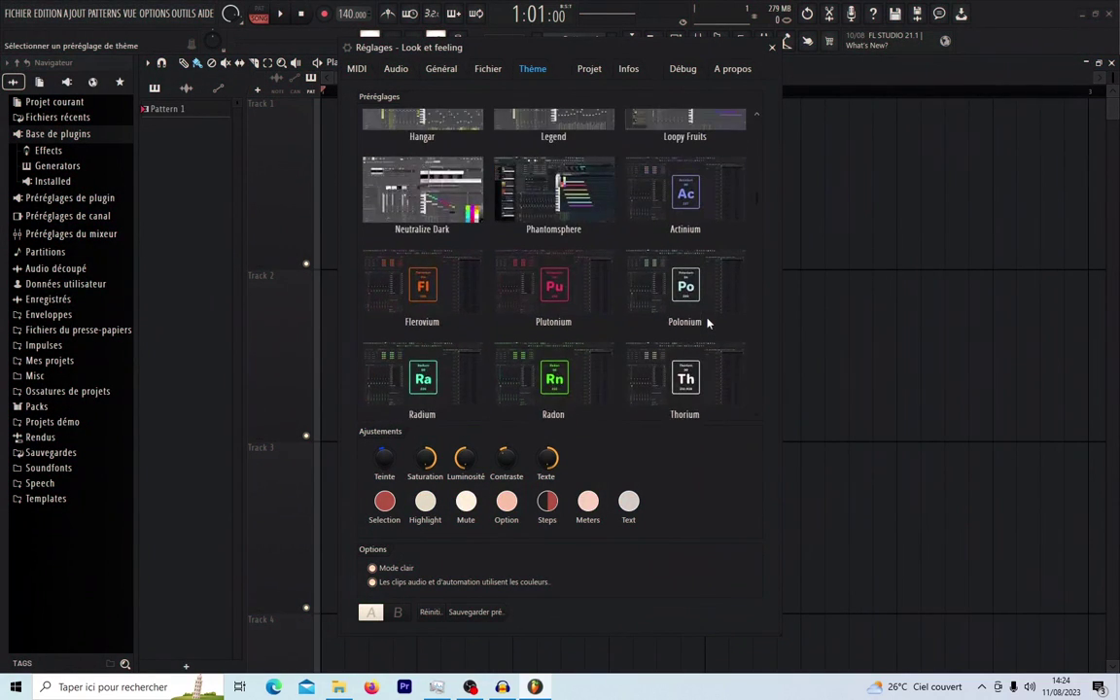
left_click(386, 130)
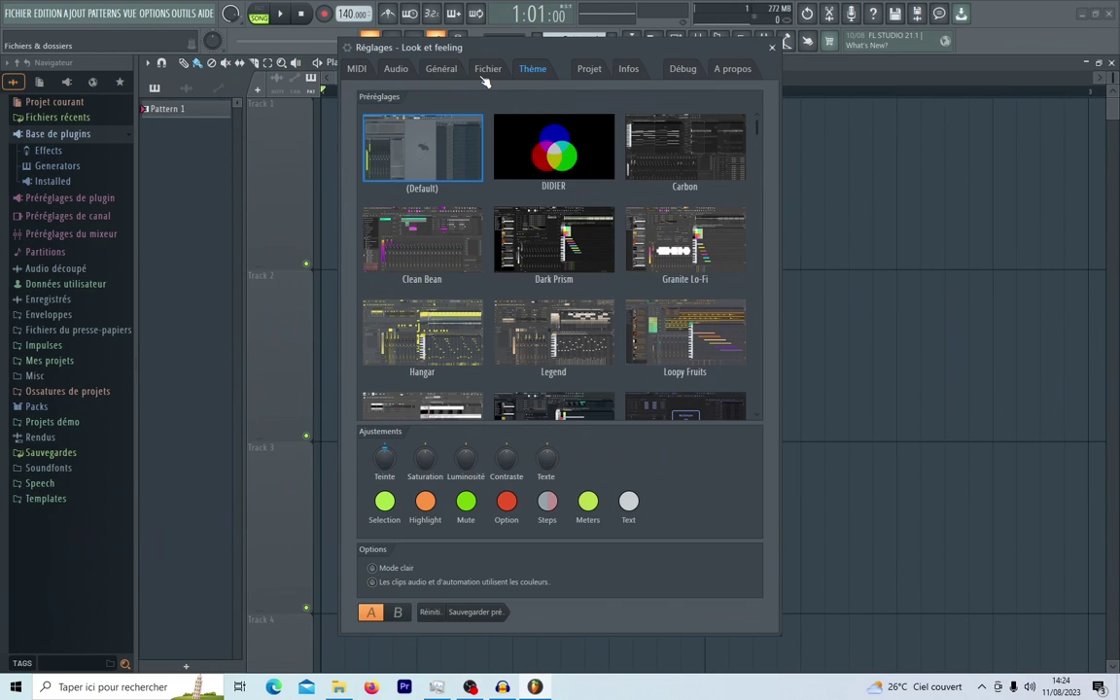
Enable Colorful waveforms in the general settings and close the settings window
left_click(440, 69)
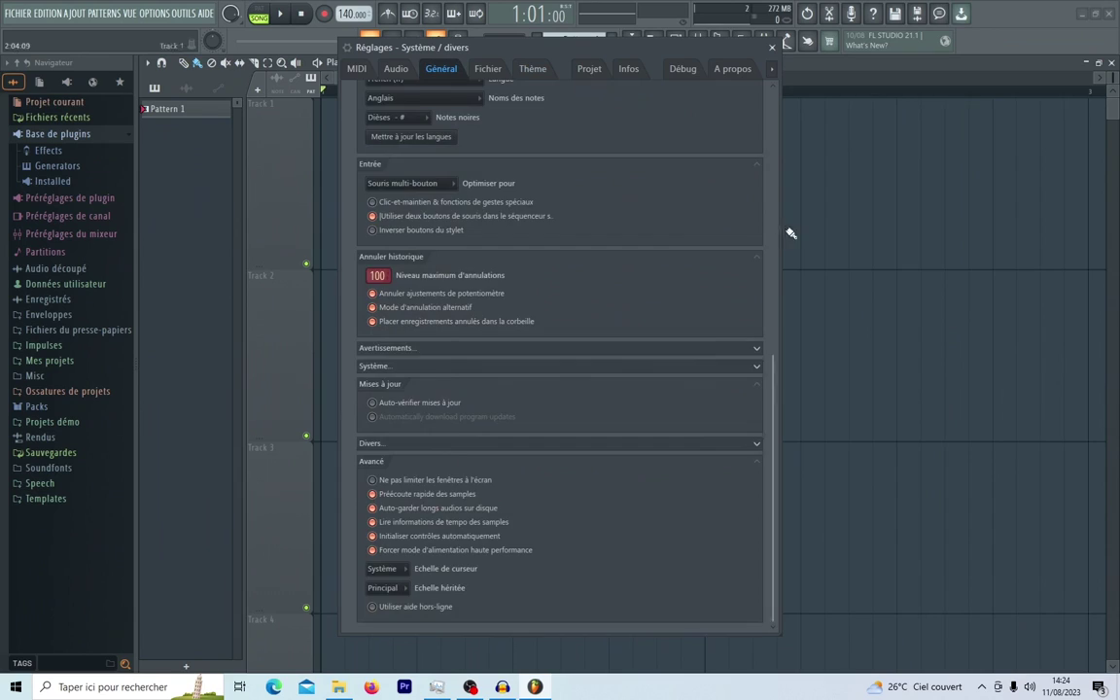
scroll(515, 256, "up", 5)
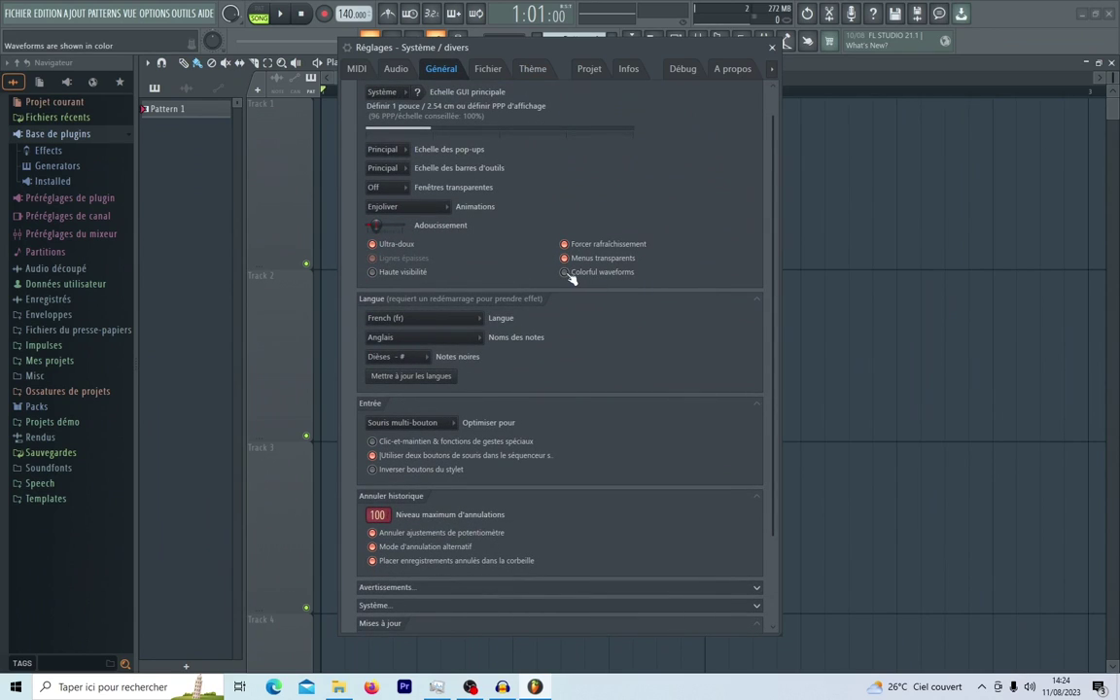
left_click(772, 47)
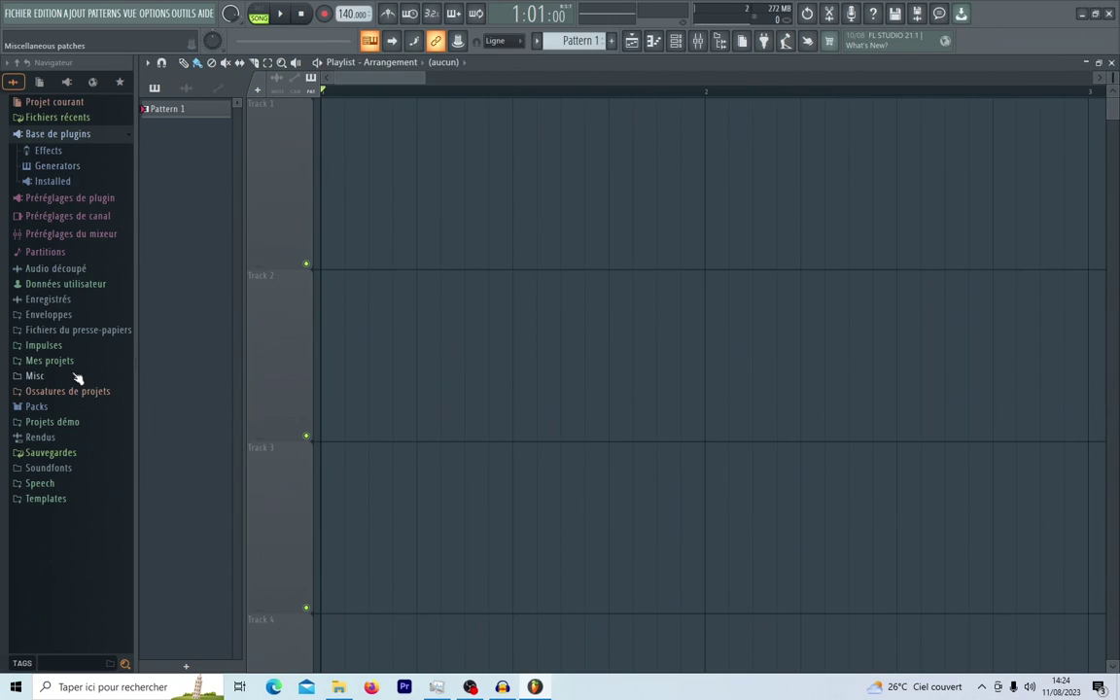
Look through the Backup folder of the PIANO project under Mes projets in the browser, then collapse the PIANO folder
left_click(68, 362)
left_click(54, 408)
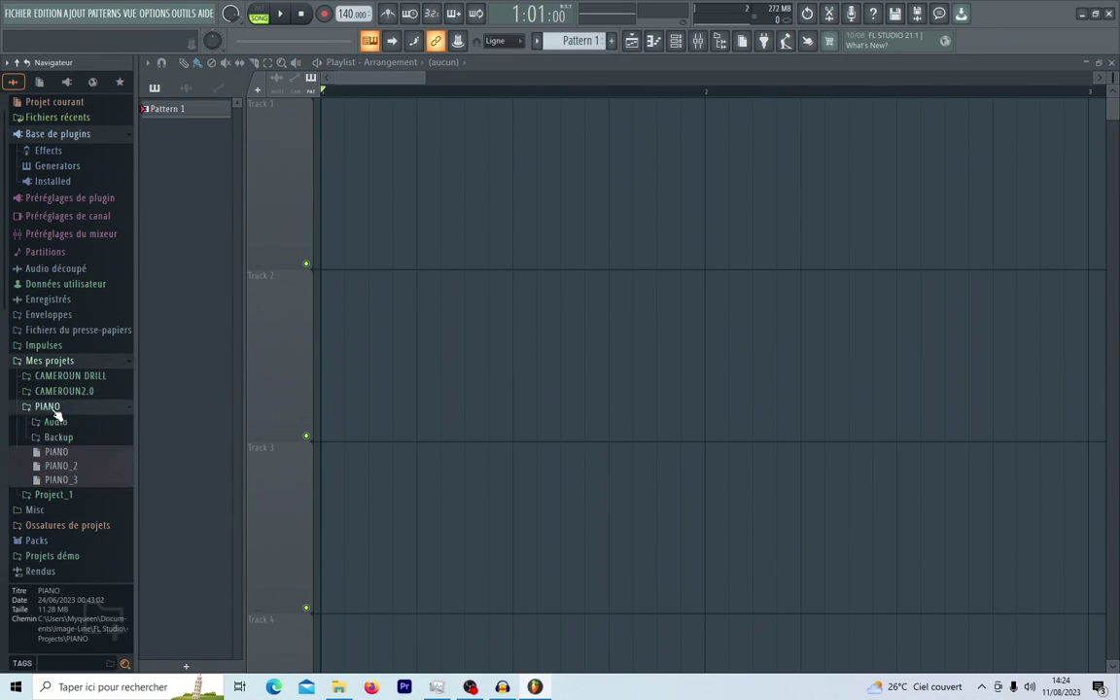
left_click(60, 436)
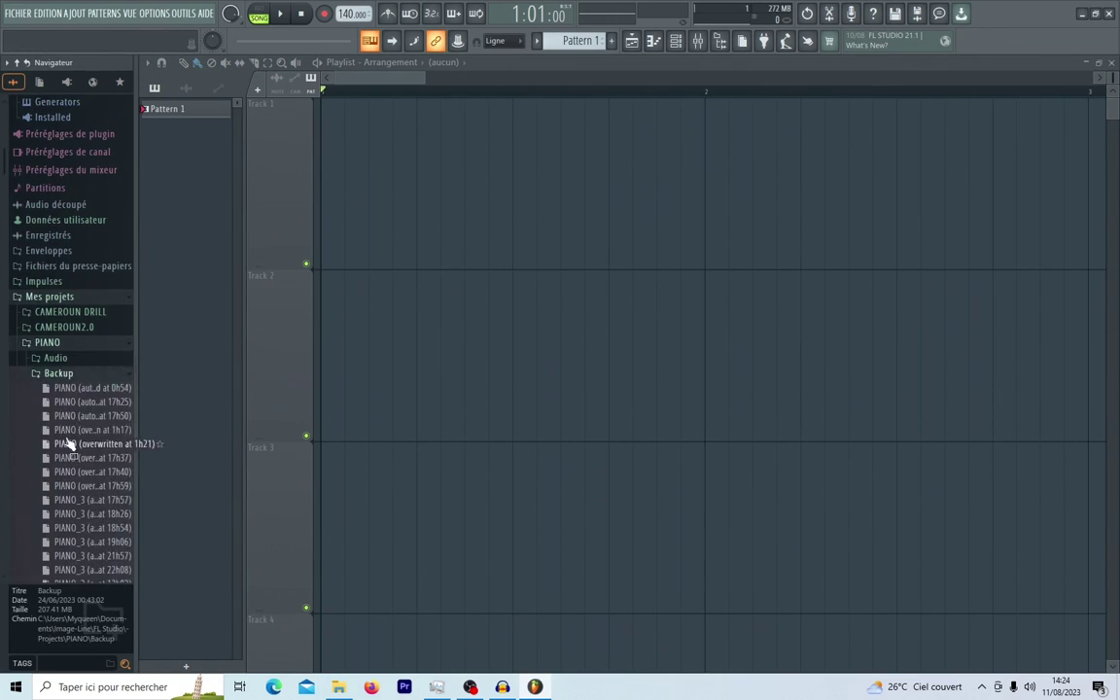
left_click(62, 348)
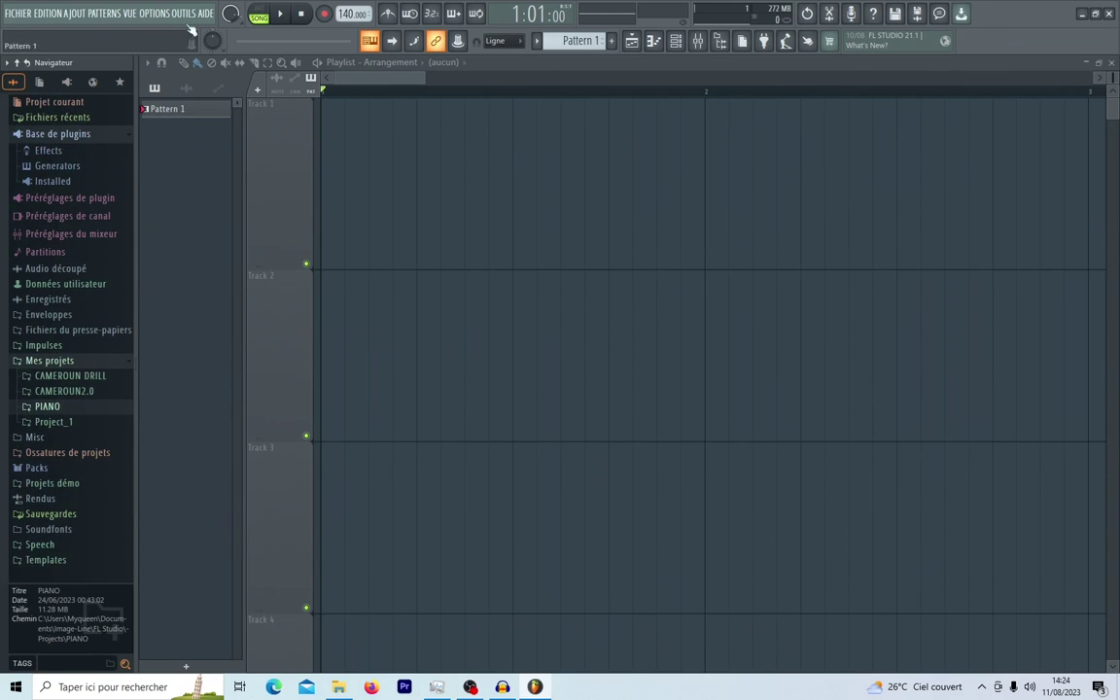
Place the Lucifer - Energy Synth 808 sample from the drum kit's 808S - SYNTHS folder at the start of Track 1
left_click(161, 18)
left_click(175, 44)
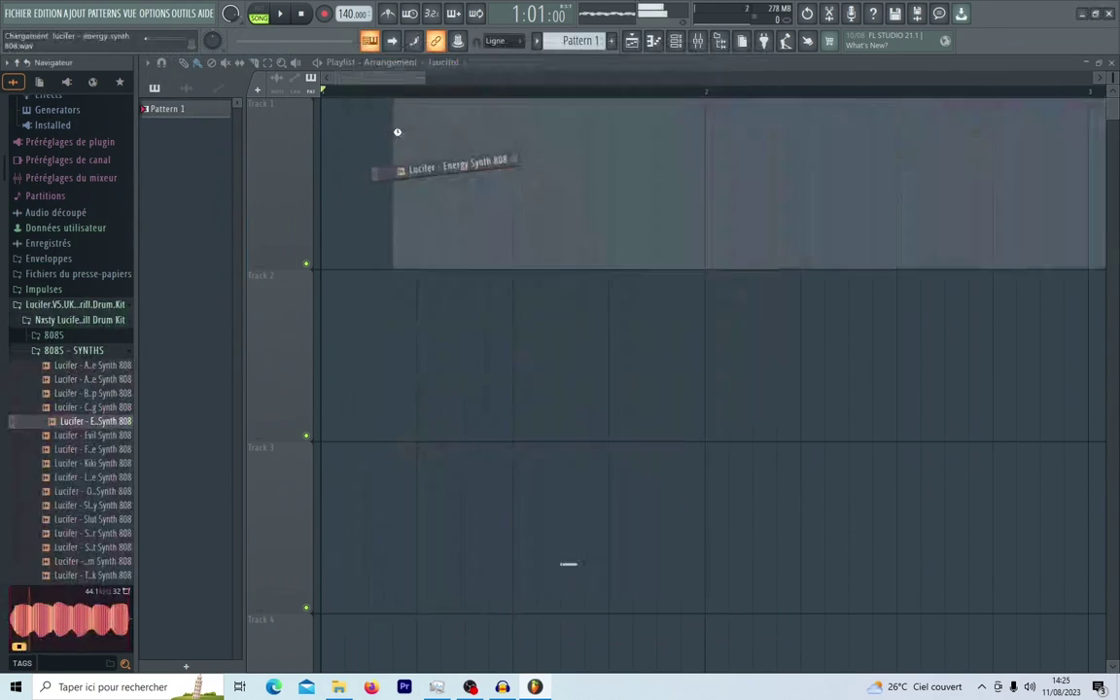
left_click_drag(397, 131, 397, 132)
left_click_drag(547, 160, 320, 158)
left_click_drag(545, 88, 485, 89)
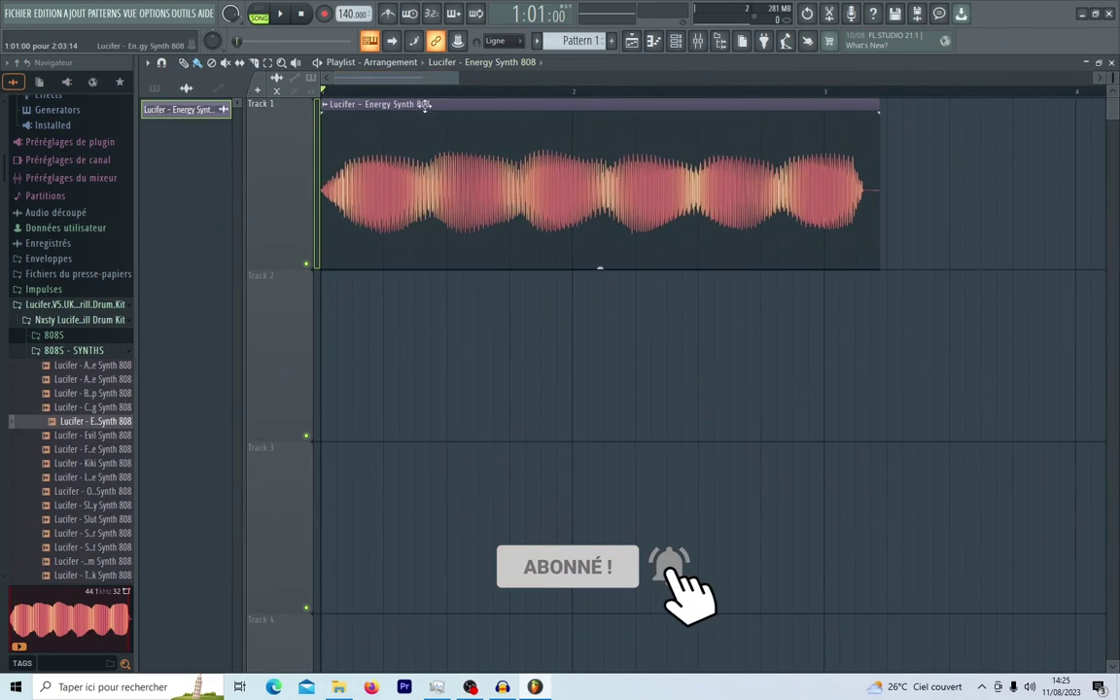